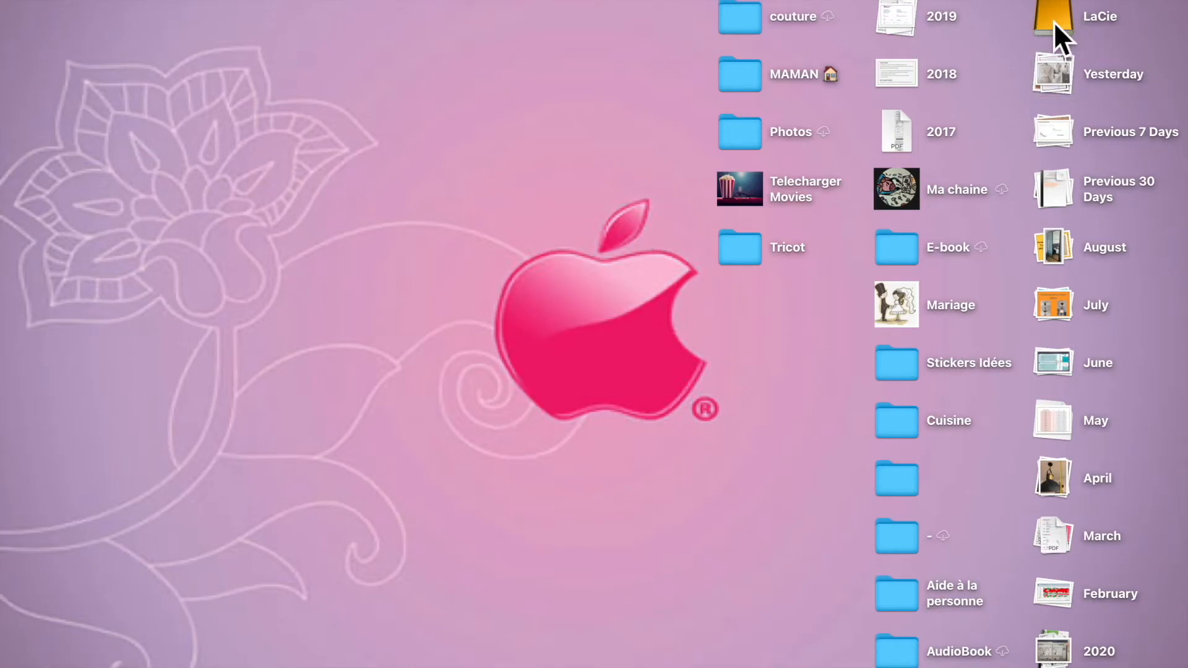
Open a Finder window, show the connected iPhone and trust it for syncing with this Mac.
mouse_move(1146, 43)
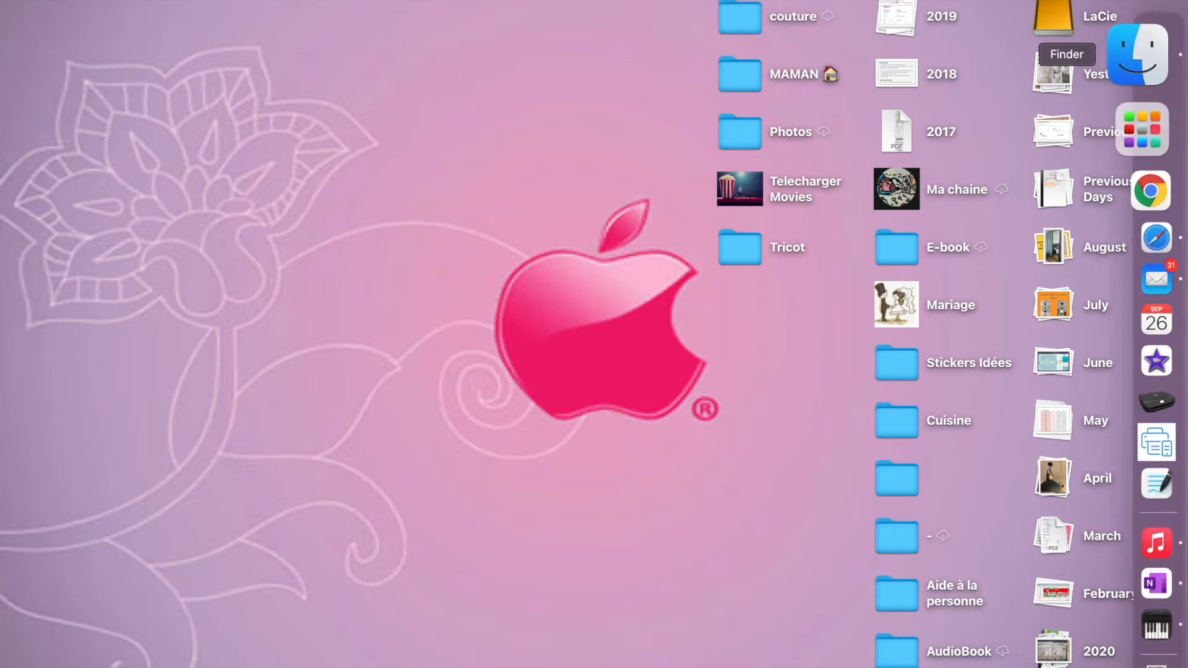
left_click(1146, 42)
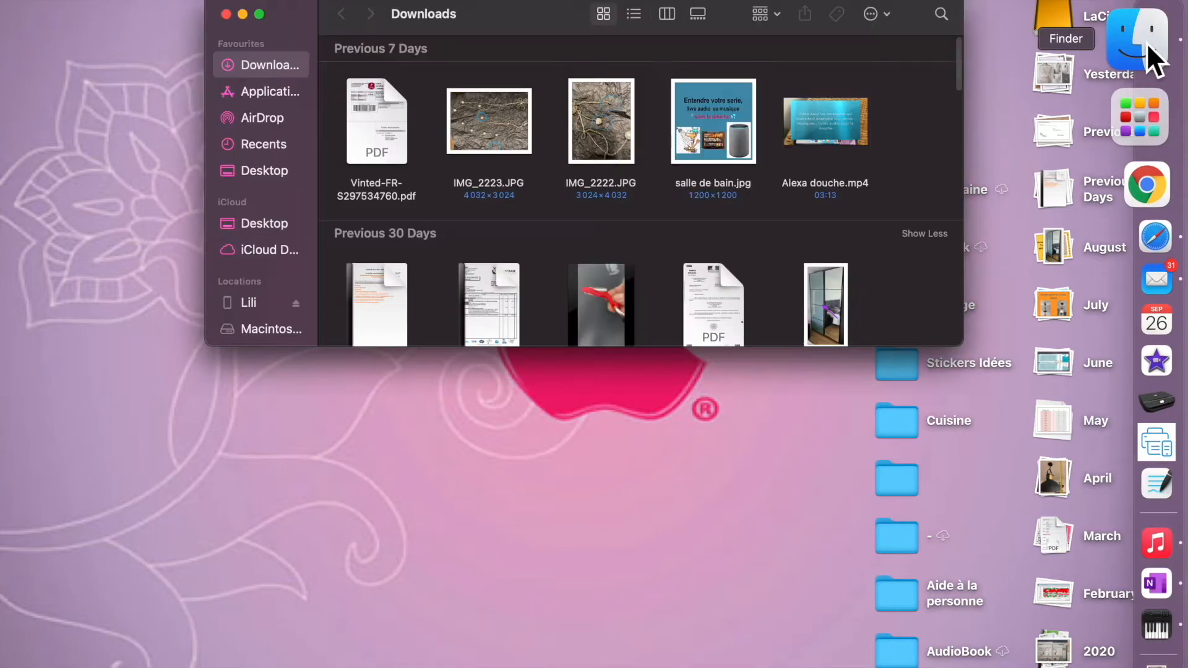
left_click(250, 302)
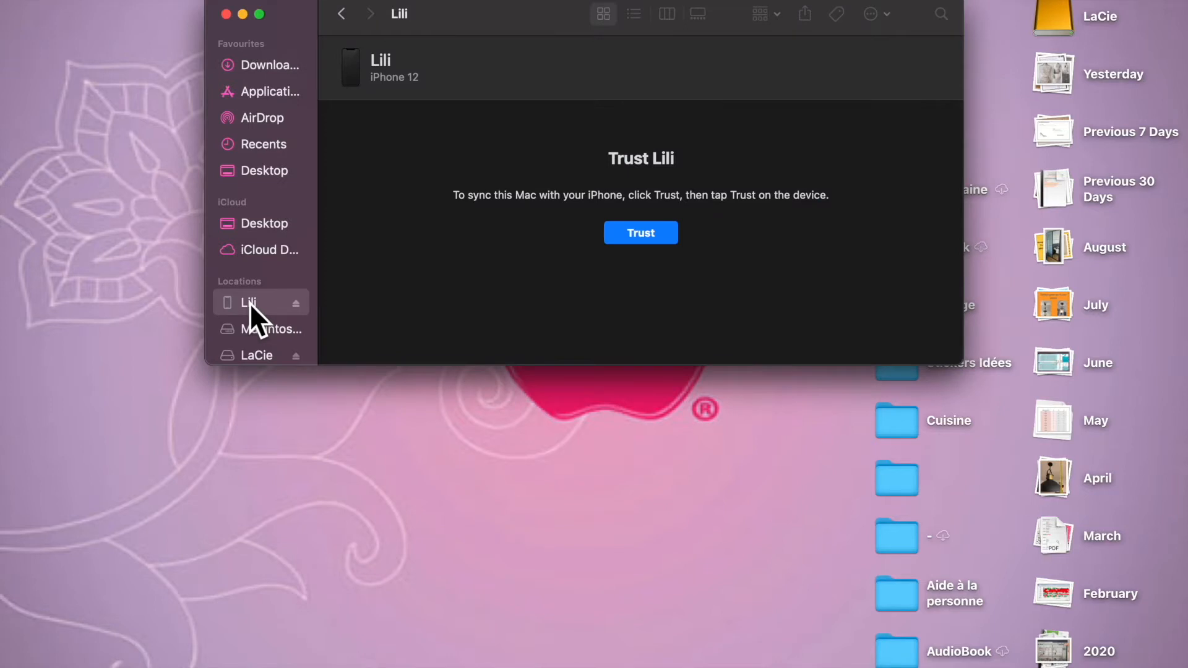
left_click(648, 239)
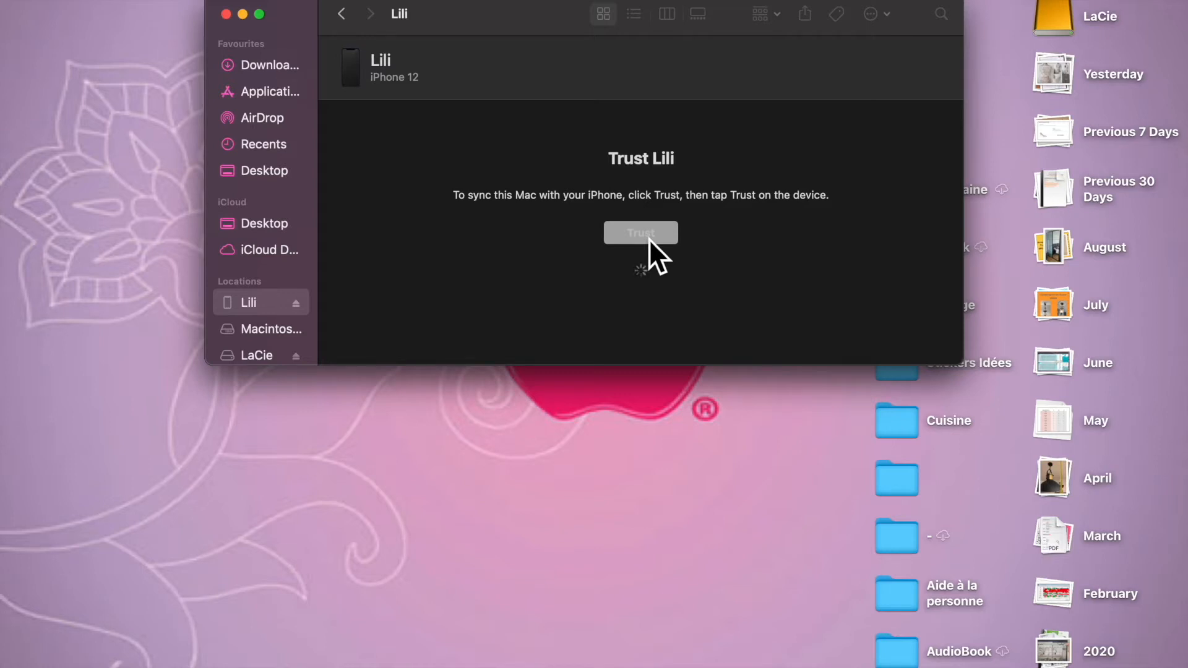
Enable manual management of music, movies and TV shows for the iPhone, and disable automatic sync when it is connected.
left_click_drag(527, 14, 330, 32)
left_click_drag(781, 159, 443, 231)
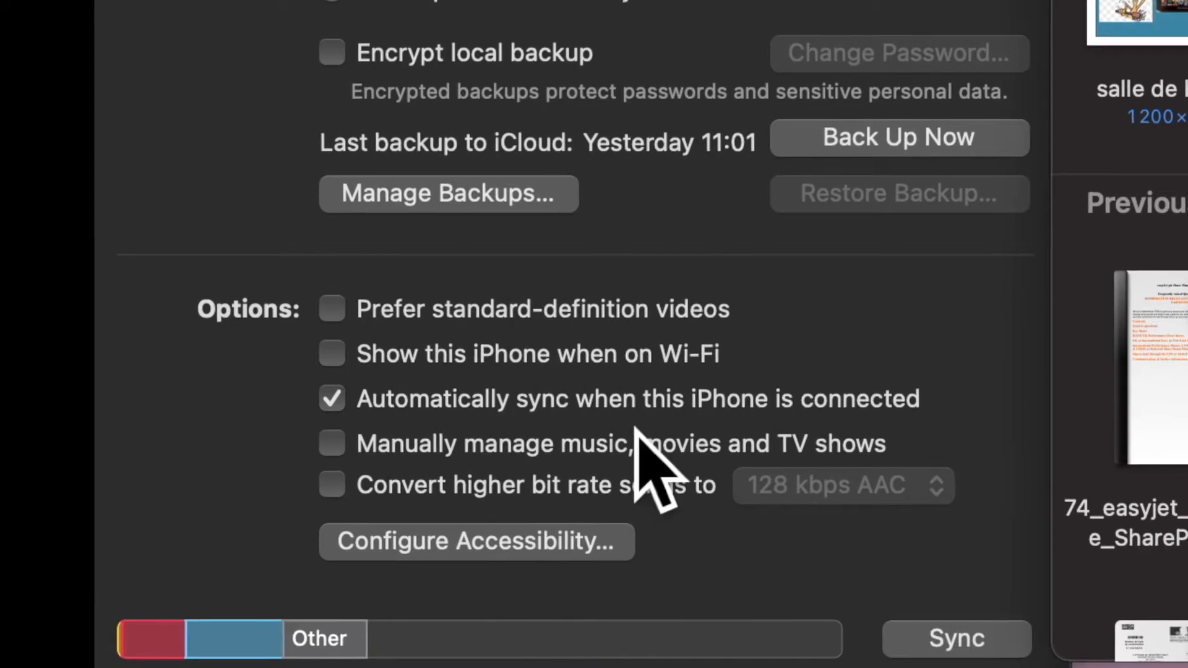
left_click(350, 448)
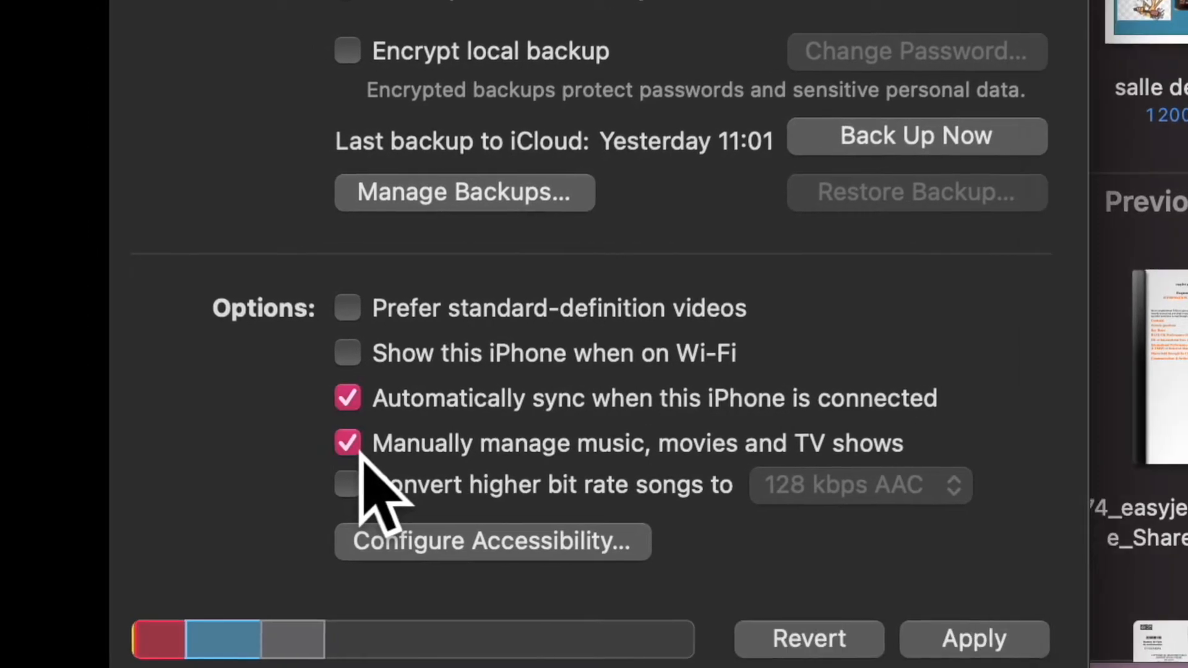
left_click(358, 398)
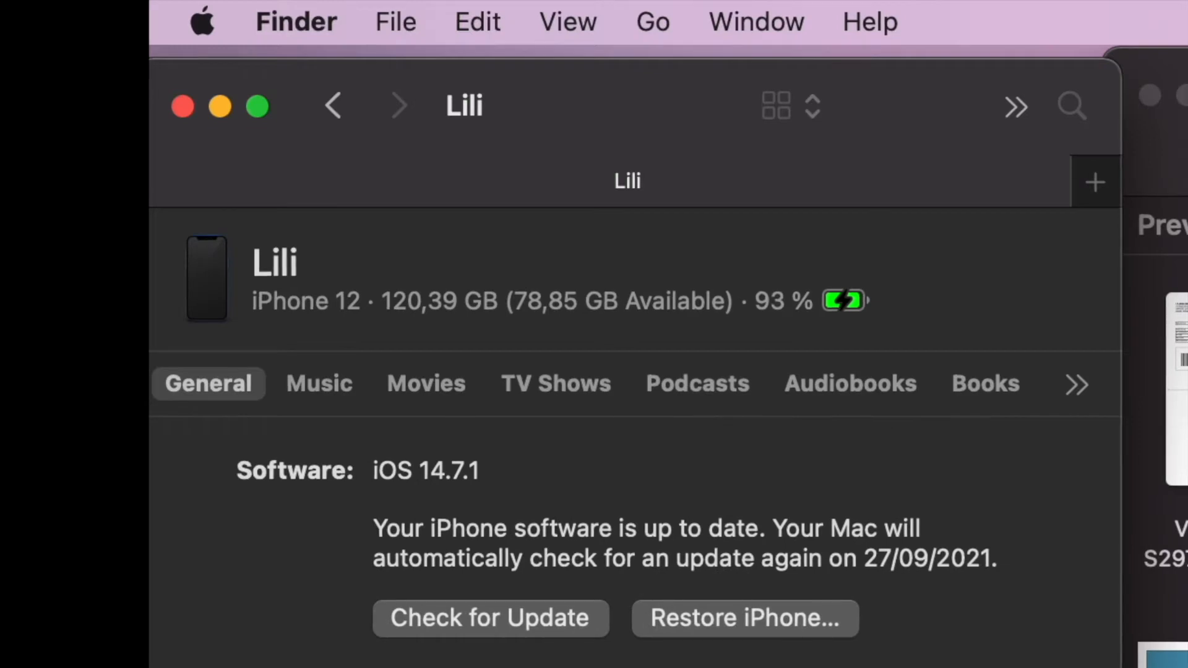
Check the iPhone's sync settings for music, movies, TV shows, audiobooks and books, and return to the general settings.
left_click(320, 387)
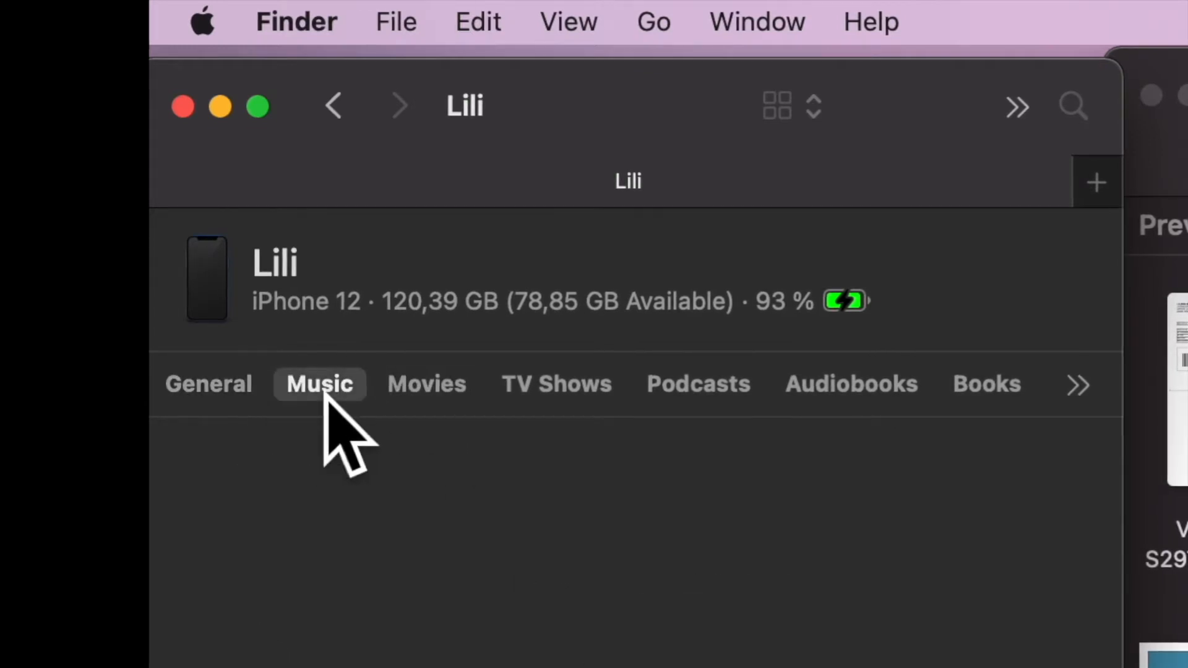
left_click(446, 391)
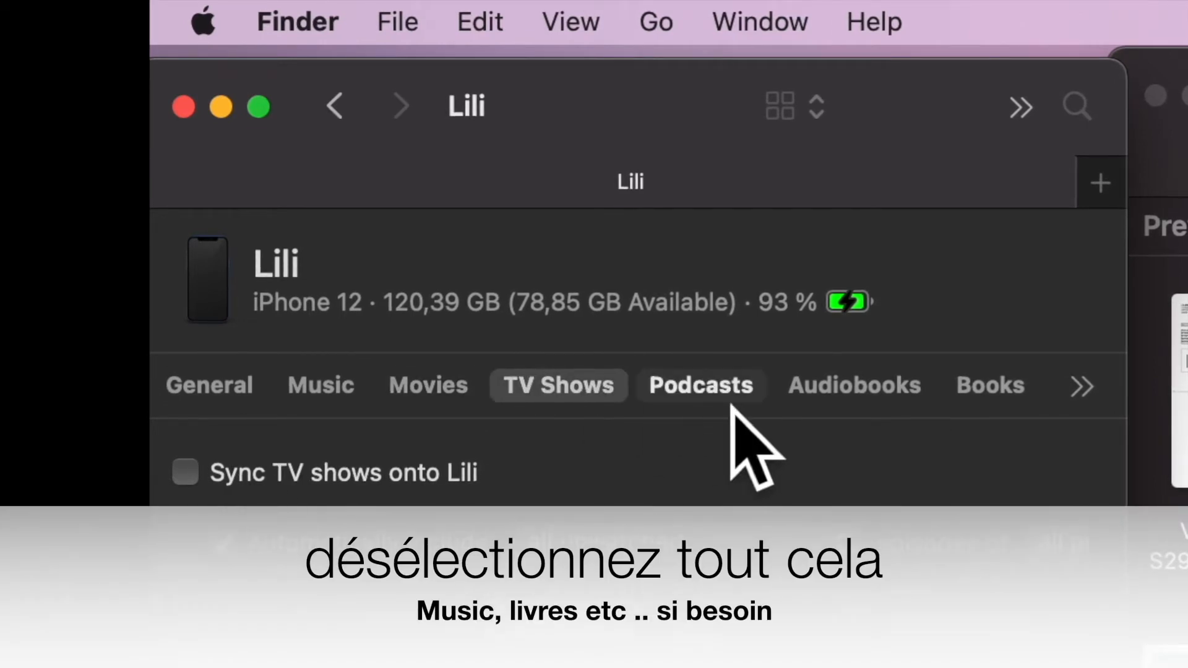
left_click(864, 392)
left_click(984, 391)
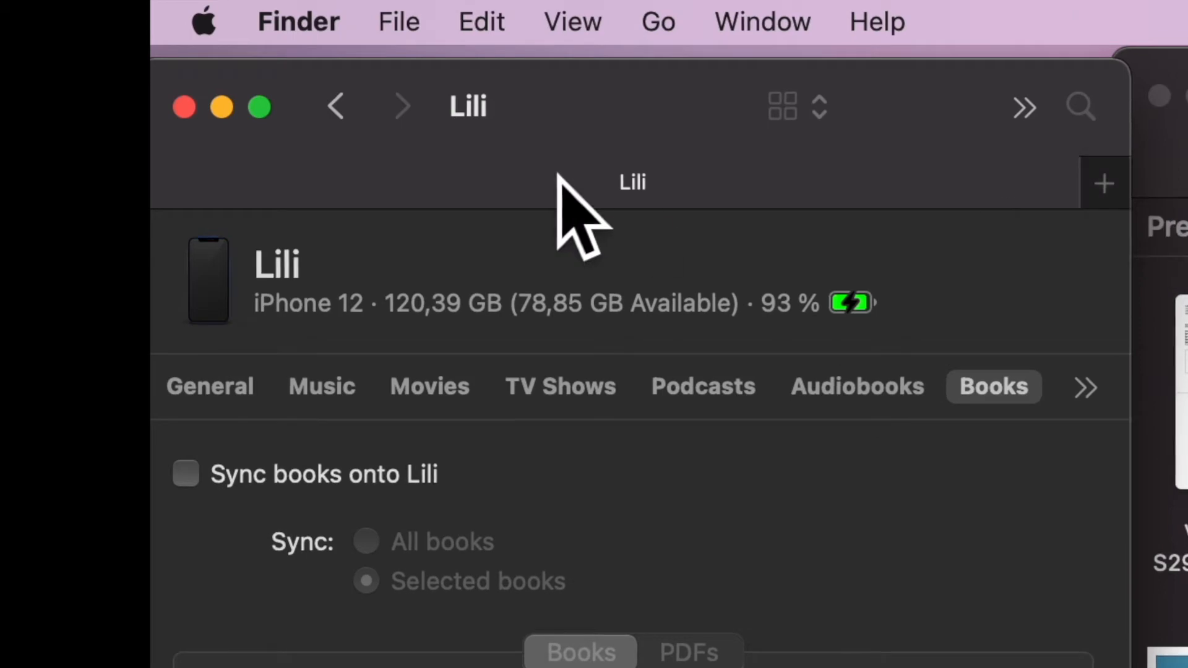
left_click(238, 399)
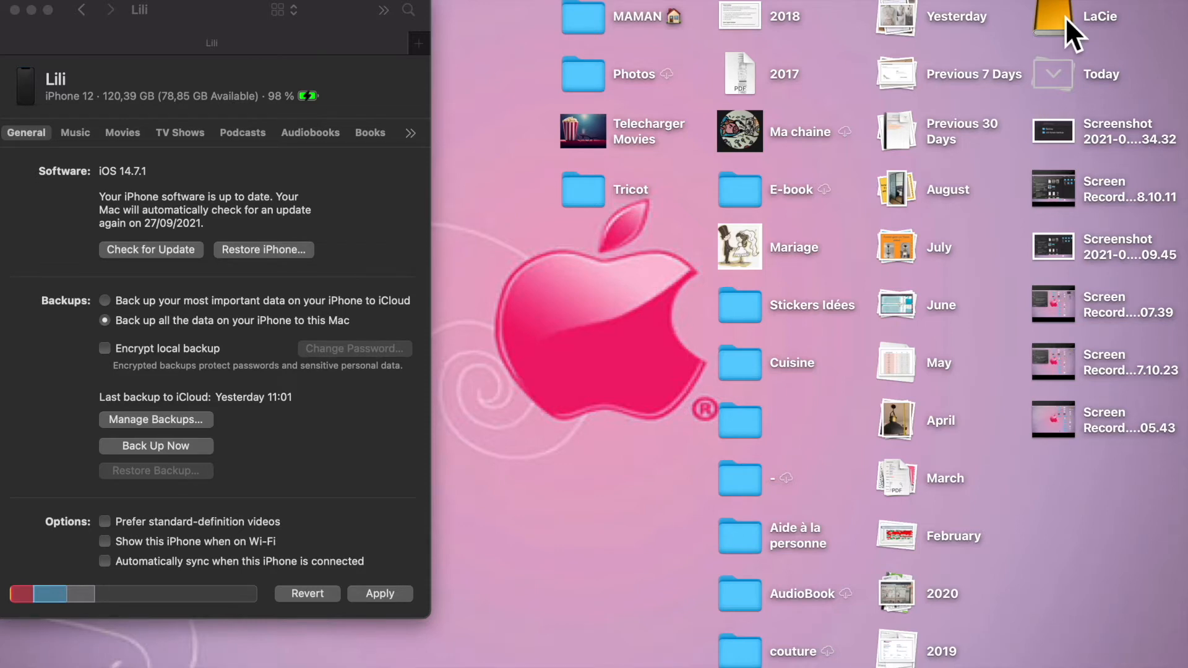
Open the LaCie external drive in its own window beside the iPhone window.
double_click(1065, 17)
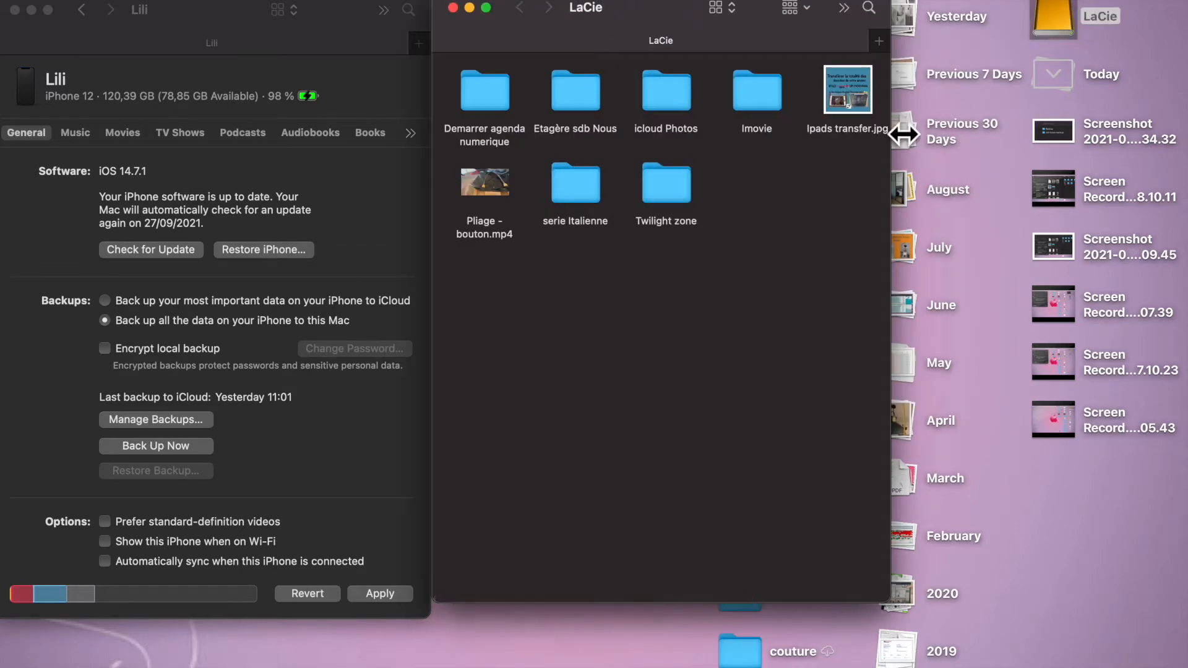
mouse_move(664, 2)
left_mouse_down()
mouse_move(699, 31)
mouse_move(656, 5)
mouse_move(664, 10)
left_mouse_up()
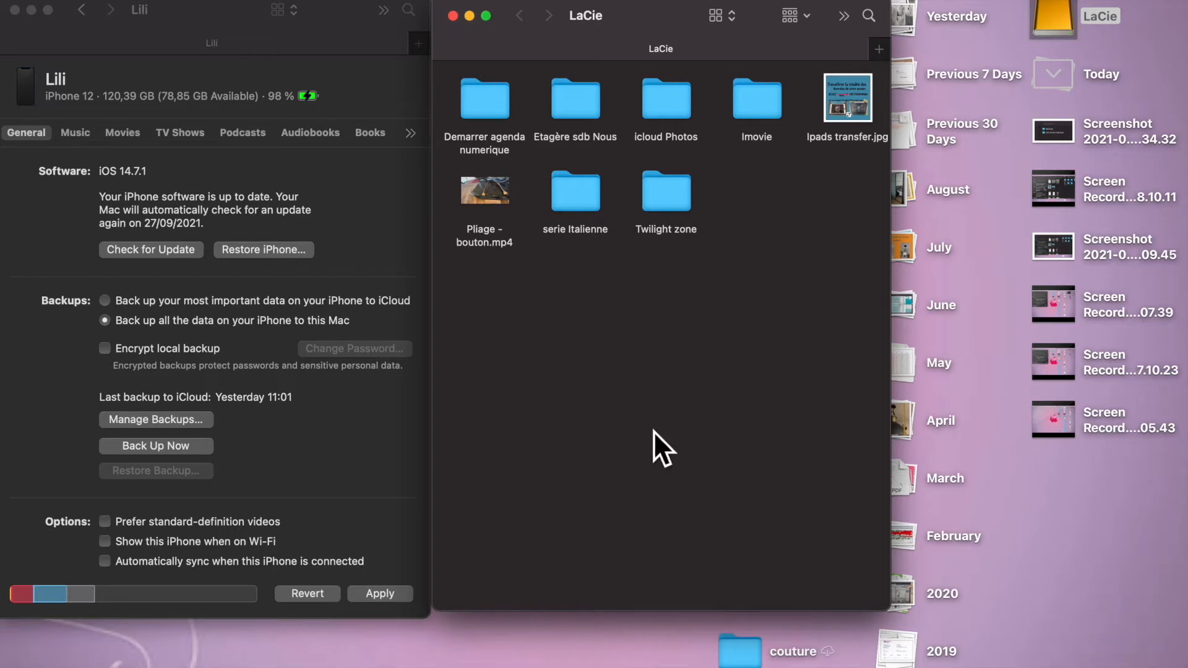
key("super+space")
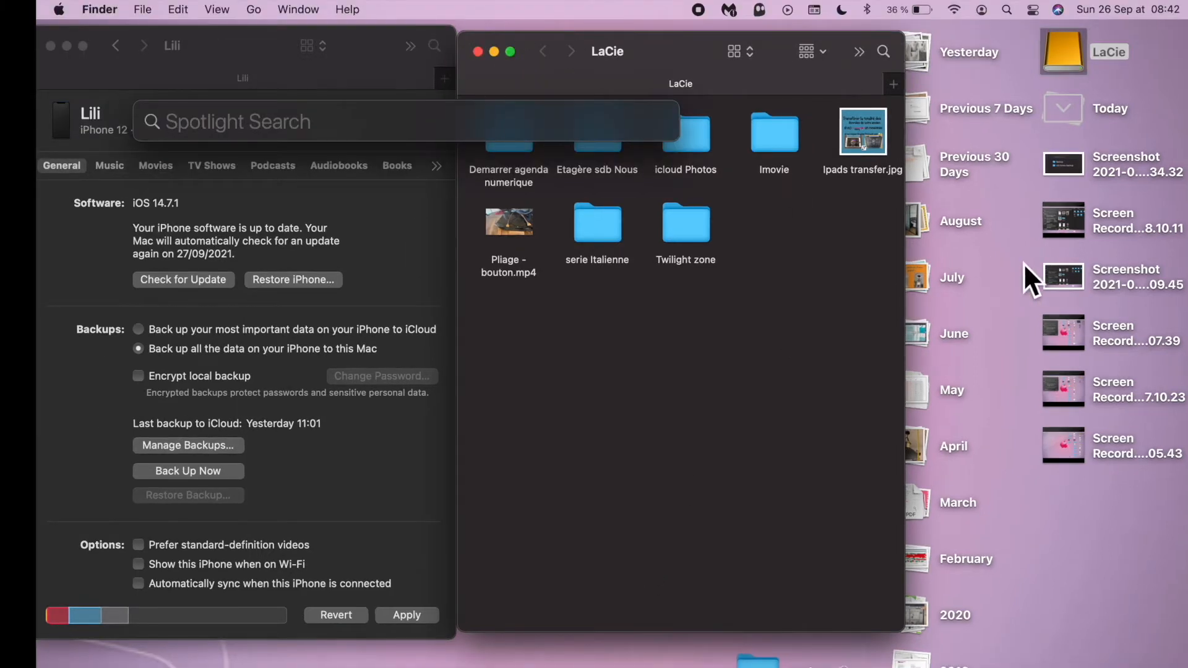
left_click(1004, 268)
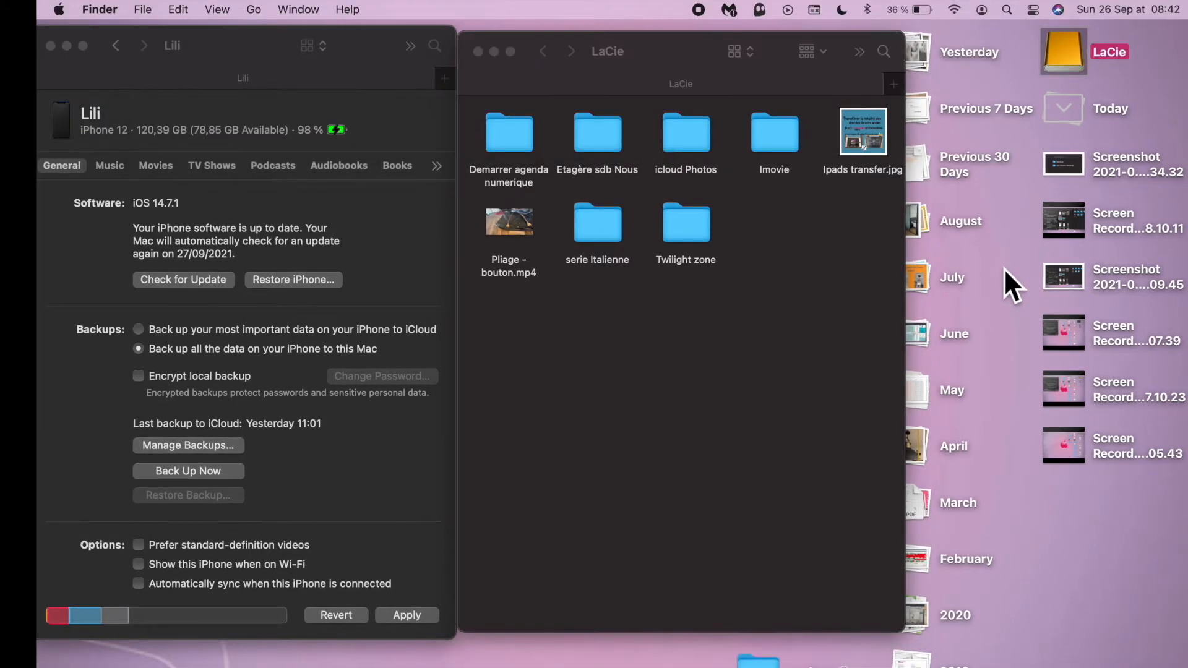
left_click(1014, 14)
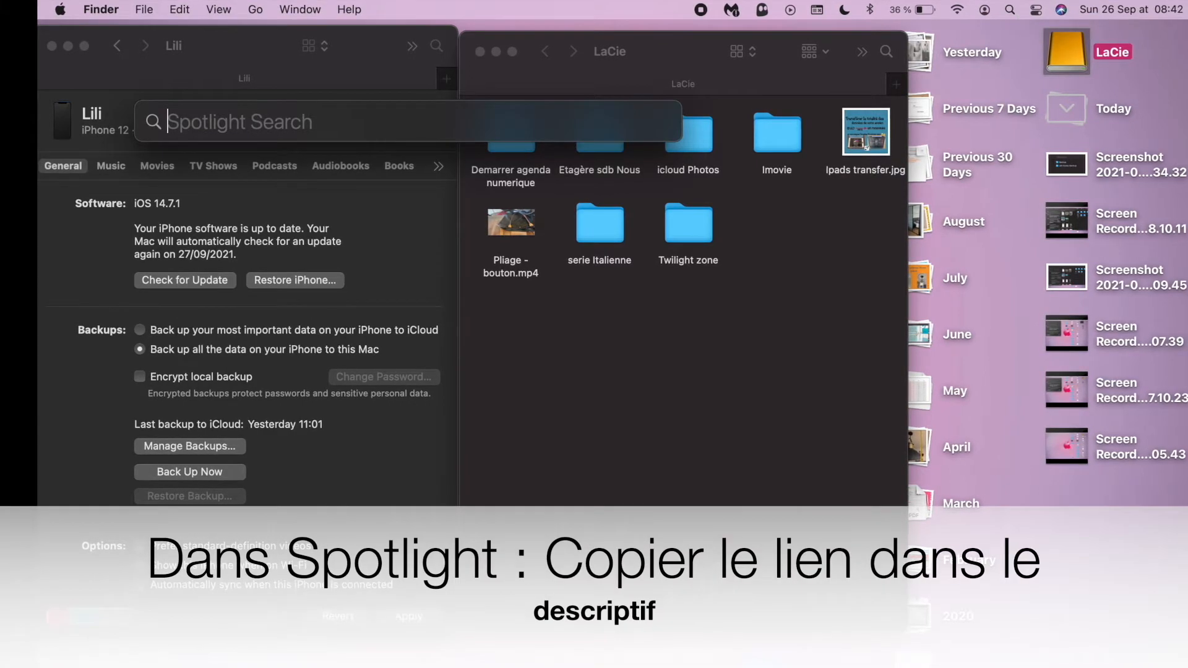
Switch to Microsoft Word, open the recent document "Ipad back up" and move its window fully into view.
mouse_move(1177, 131)
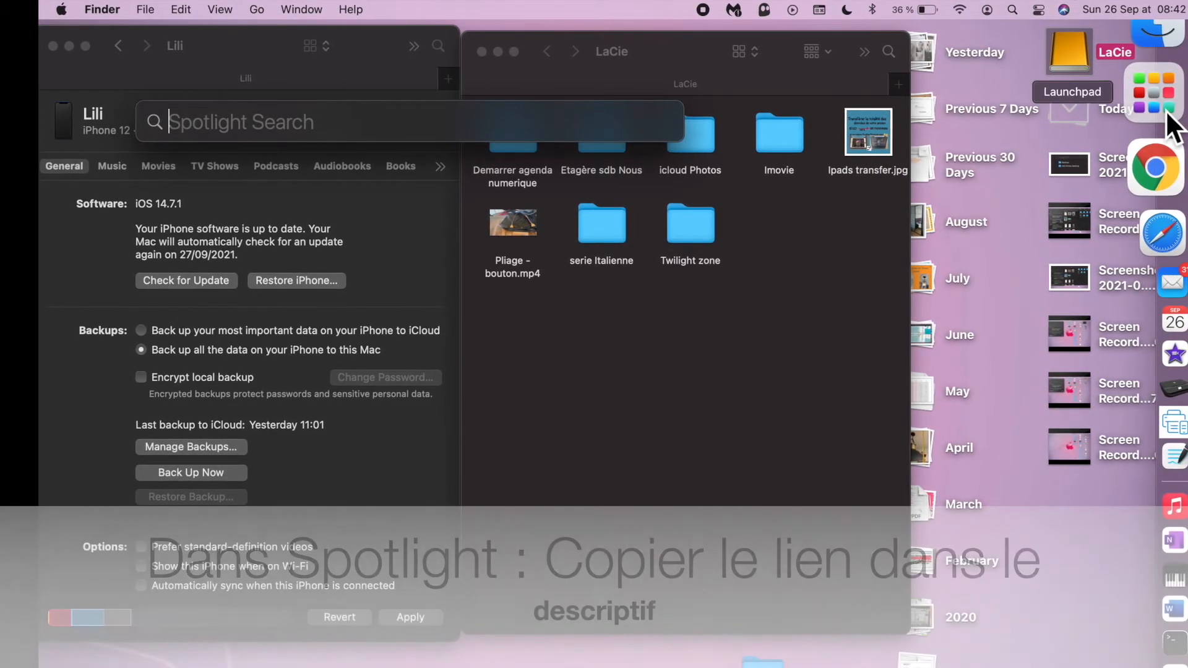
left_click(1168, 116)
left_click(876, 588)
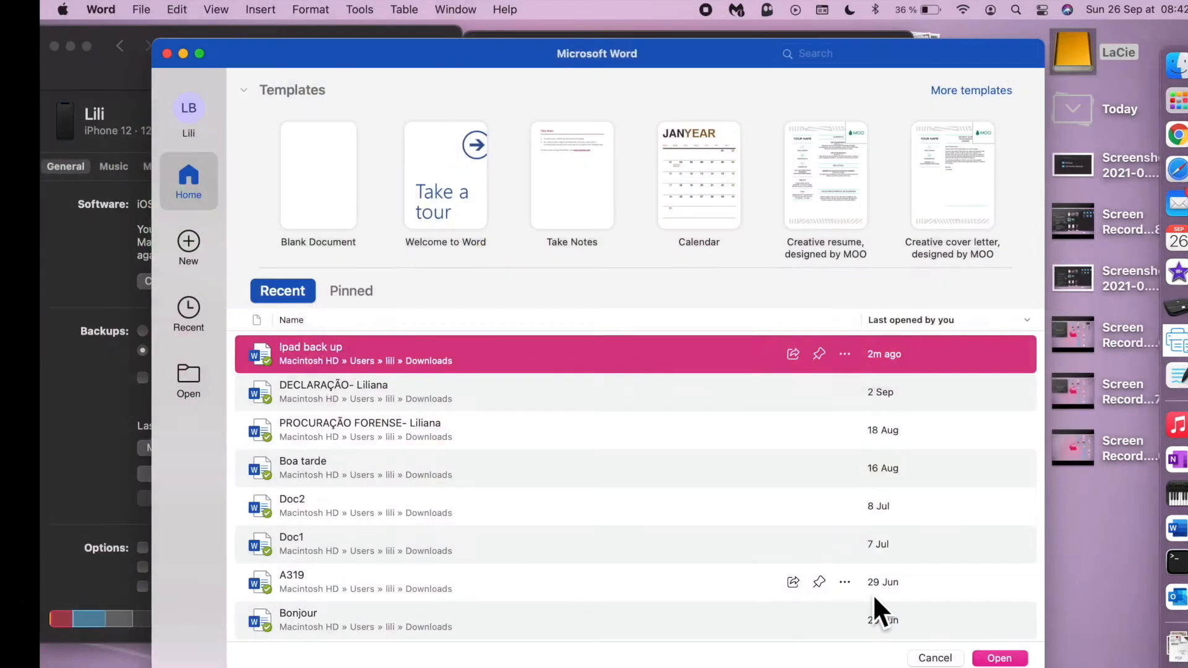
double_click(681, 369)
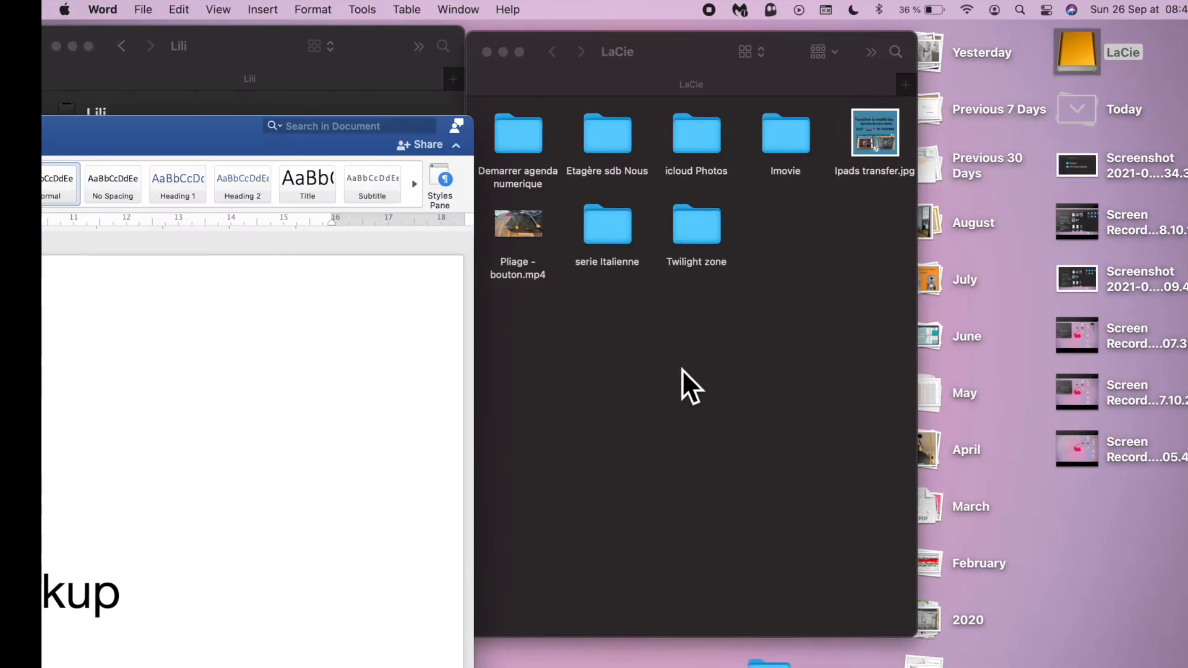
left_click_drag(431, 102, 866, 13)
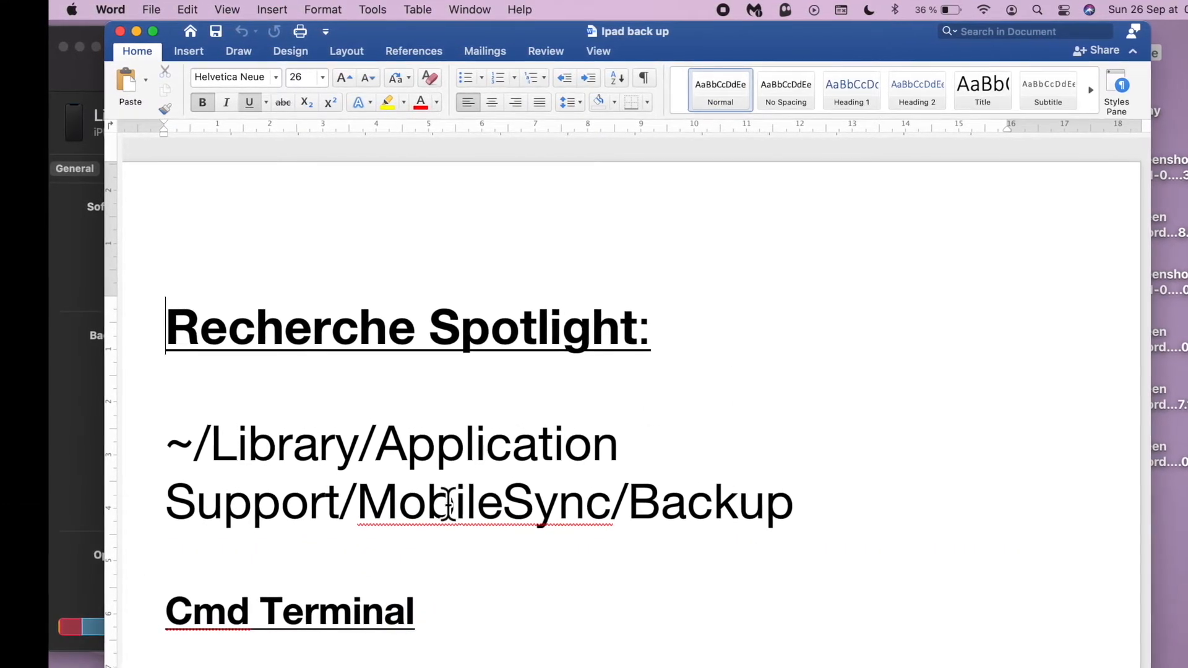
Copy the path ~/Library/Application Support/MobileSync/Backup from the document and close the document.
left_click_drag(177, 449, 827, 514)
key("super+c")
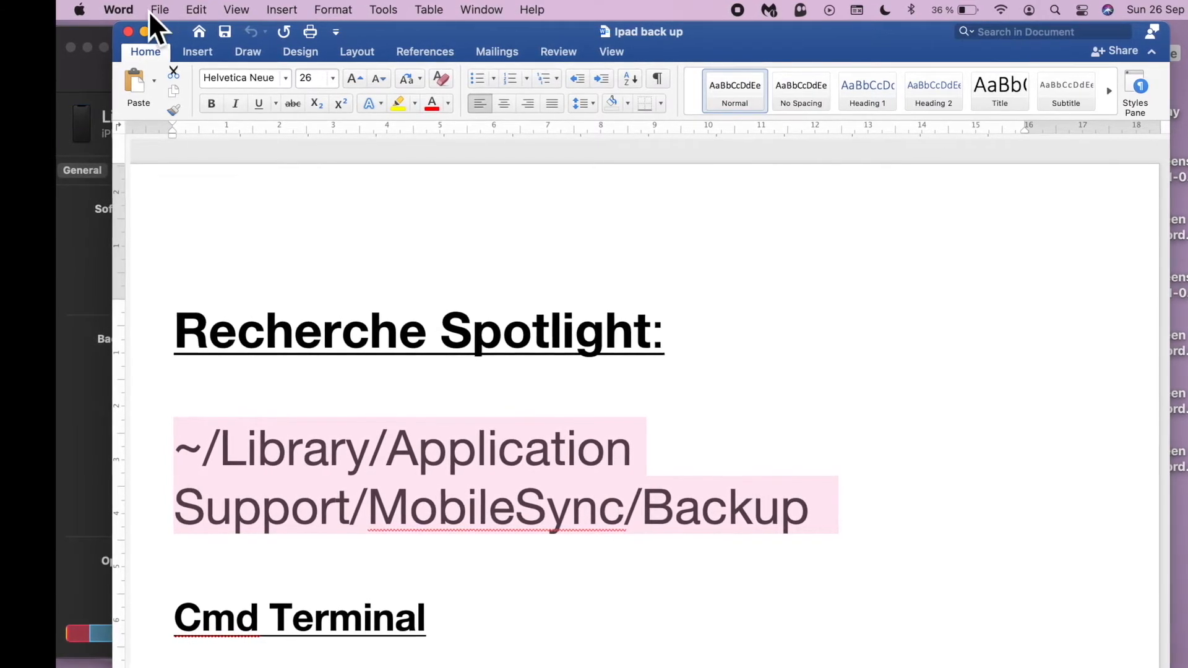
left_click(128, 33)
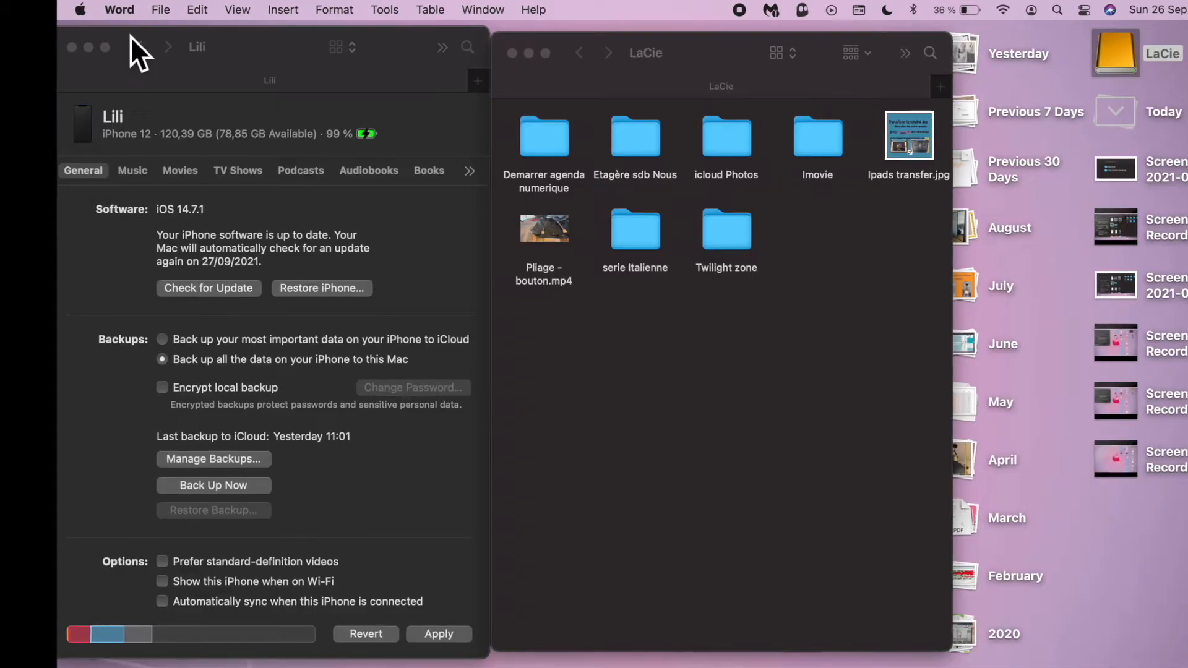
Search Spotlight for the copied path ~/Library/Application Support/MobileSync/Backup and open the Backup folder.
left_click(1067, 11)
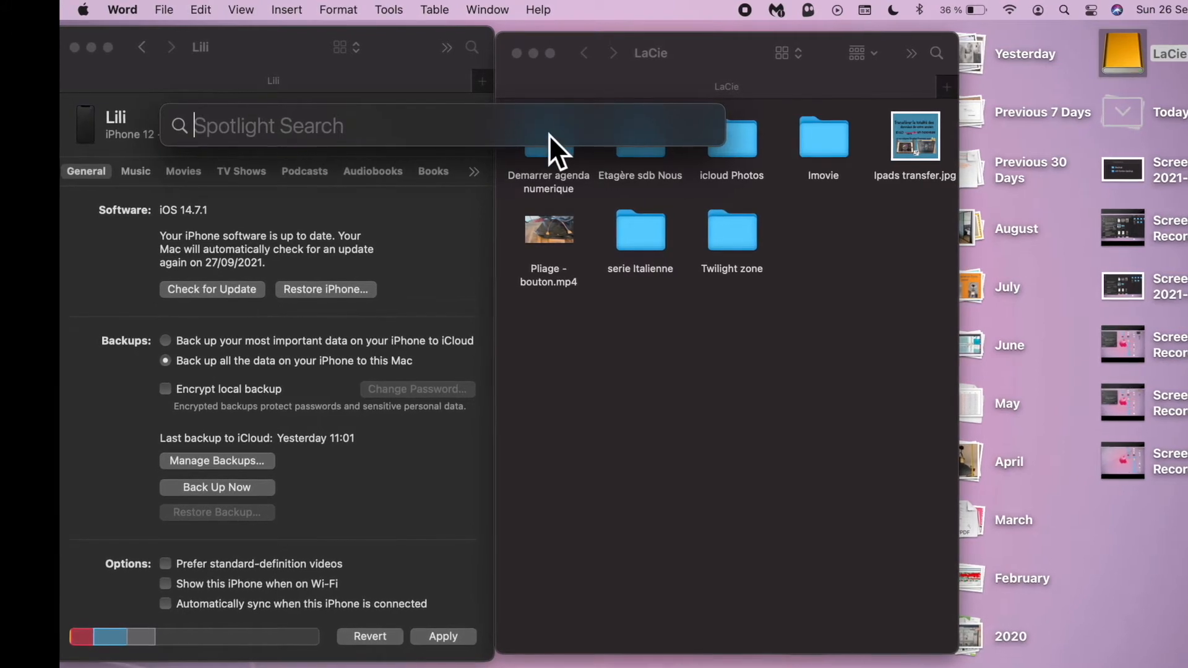
key("super+v")
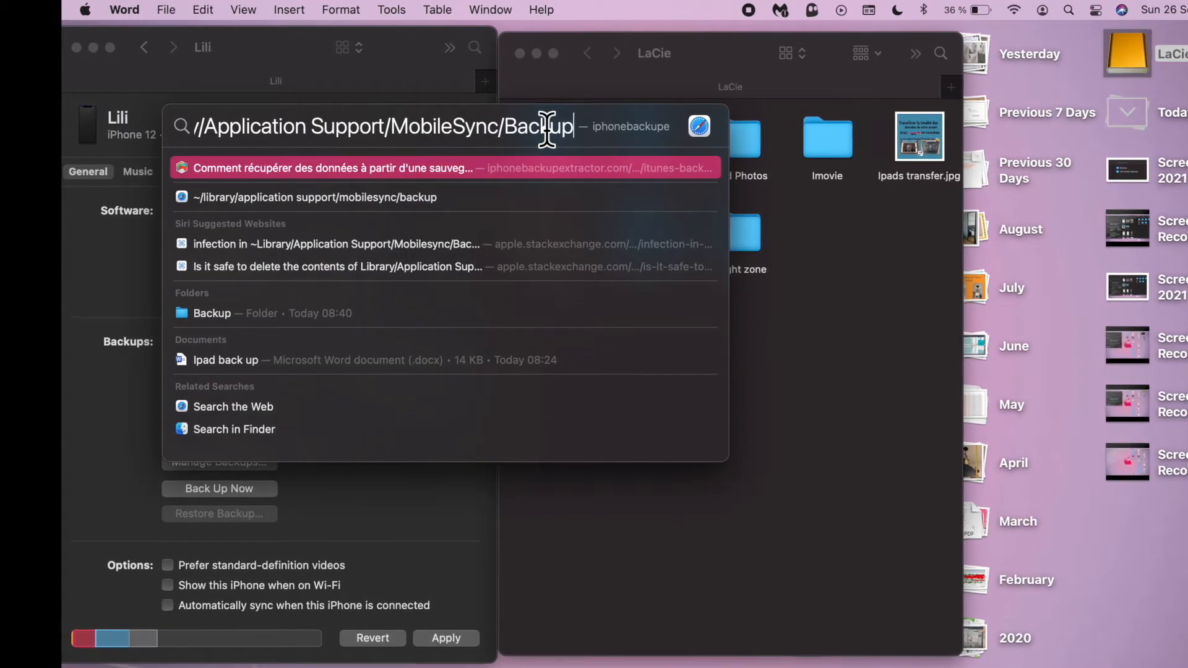
left_click(226, 321)
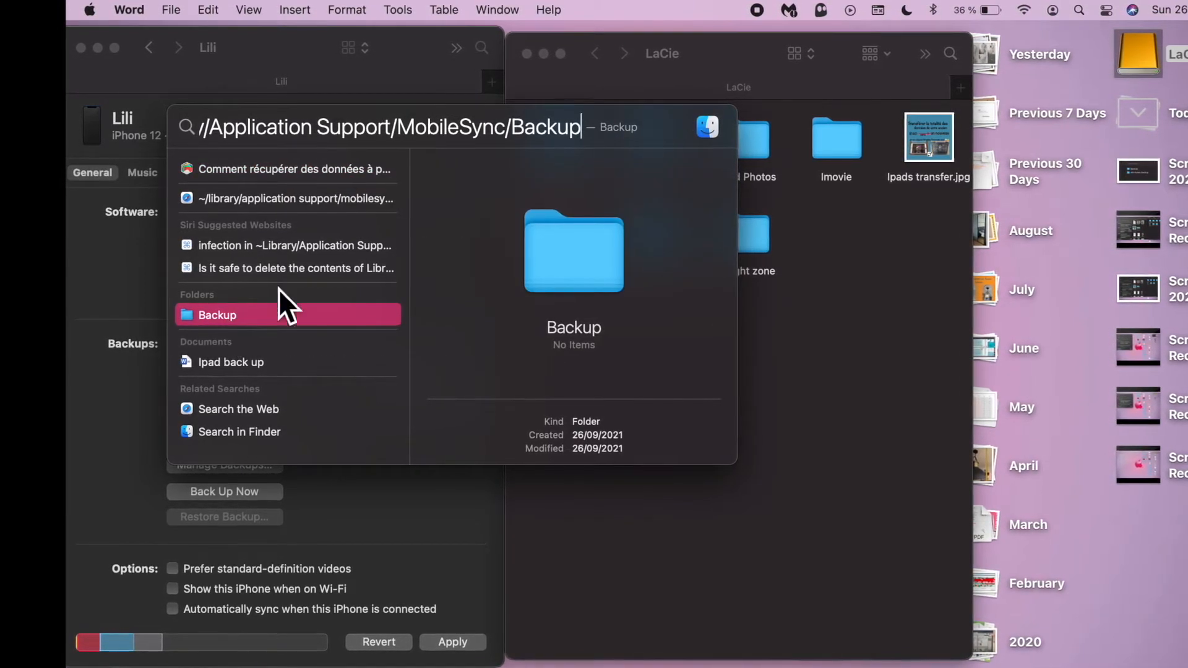
double_click(339, 318)
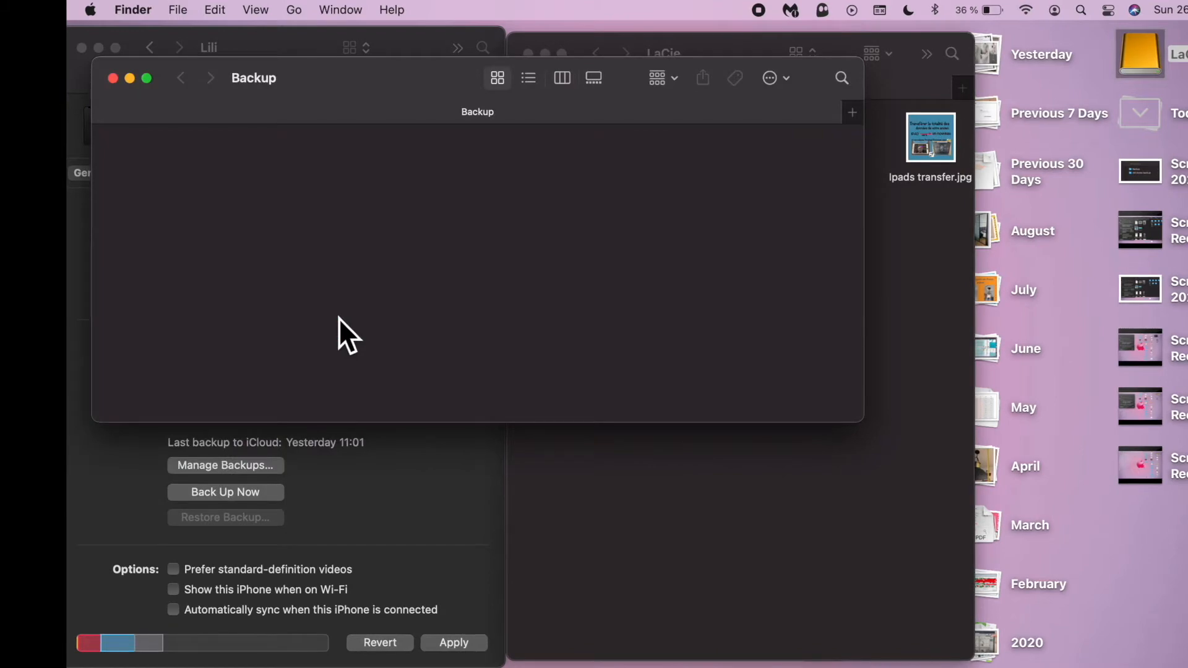
Narrow the Backup window, place it beside the LaCie window and make it taller.
left_click_drag(425, 98, 651, 103)
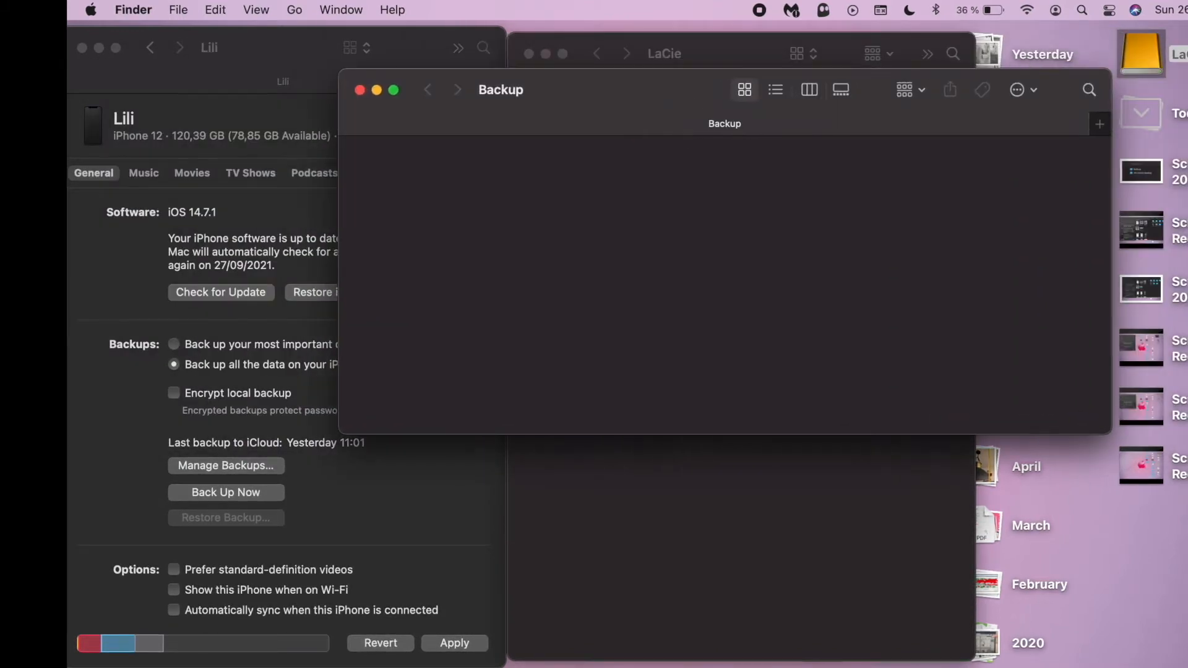
left_click_drag(1123, 240, 694, 272)
left_click_drag(526, 61, 1050, 180)
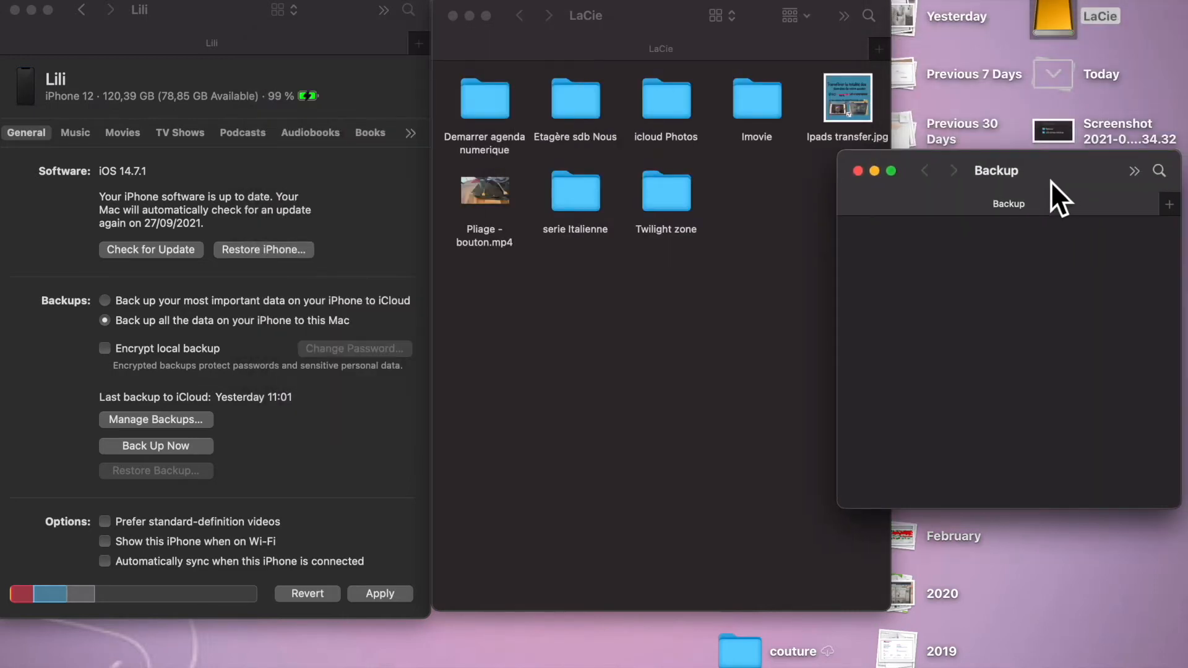
left_click_drag(1034, 521, 1034, 606)
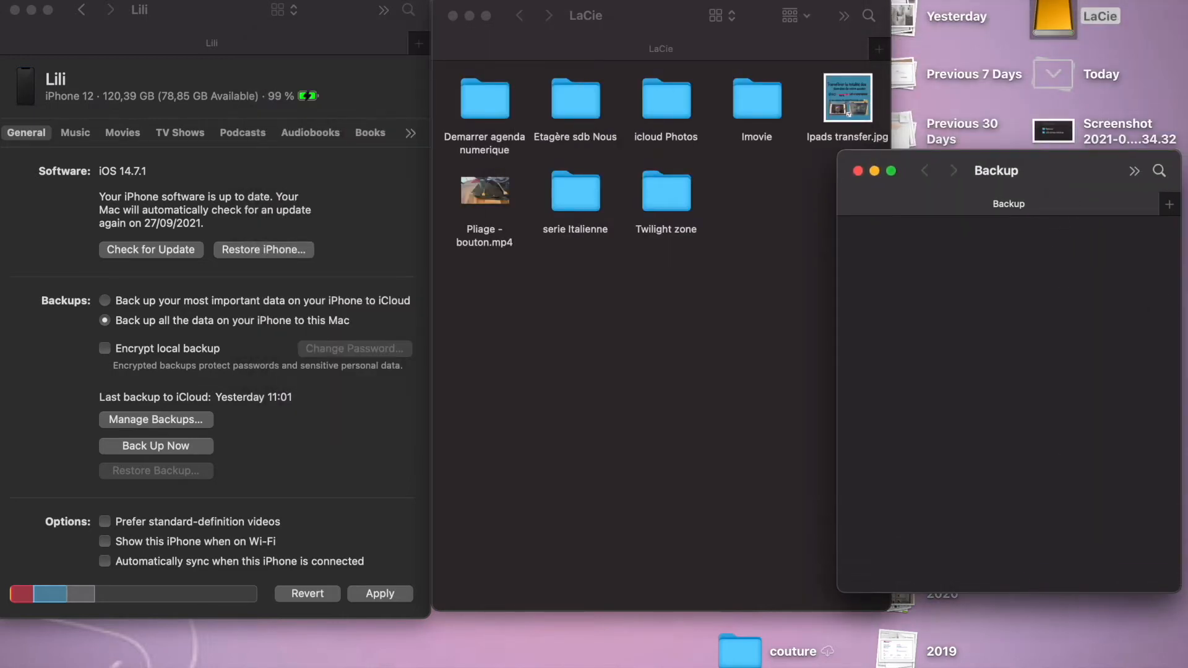
left_click(1139, 170)
mouse_move(1140, 176)
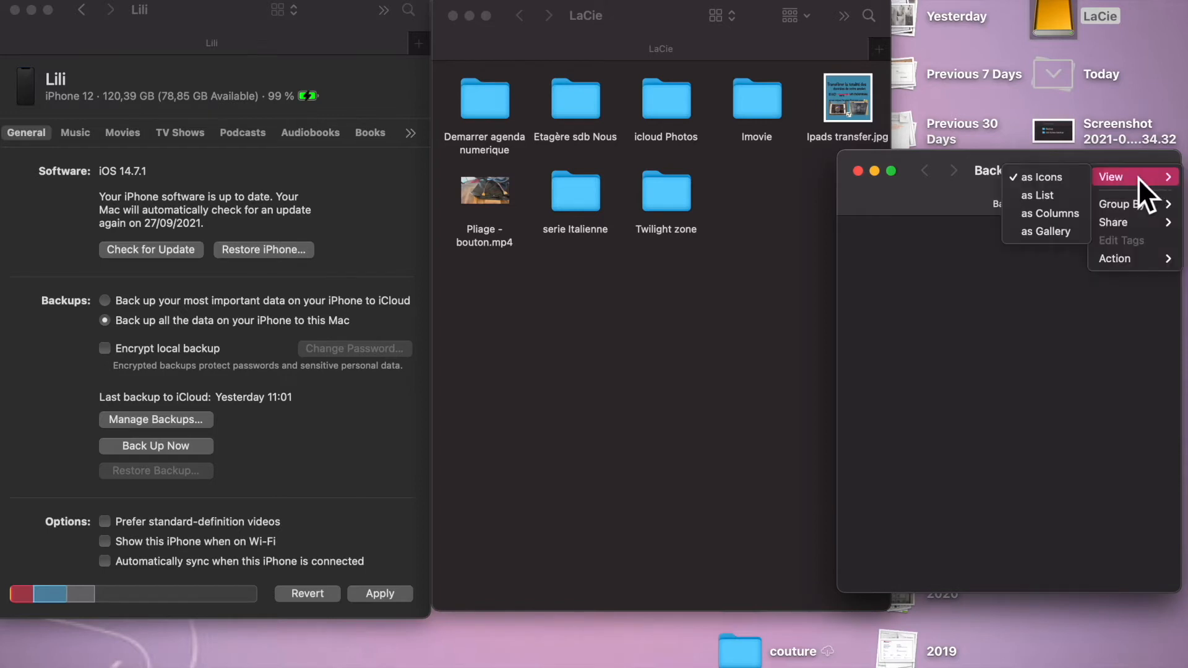
left_click(951, 216)
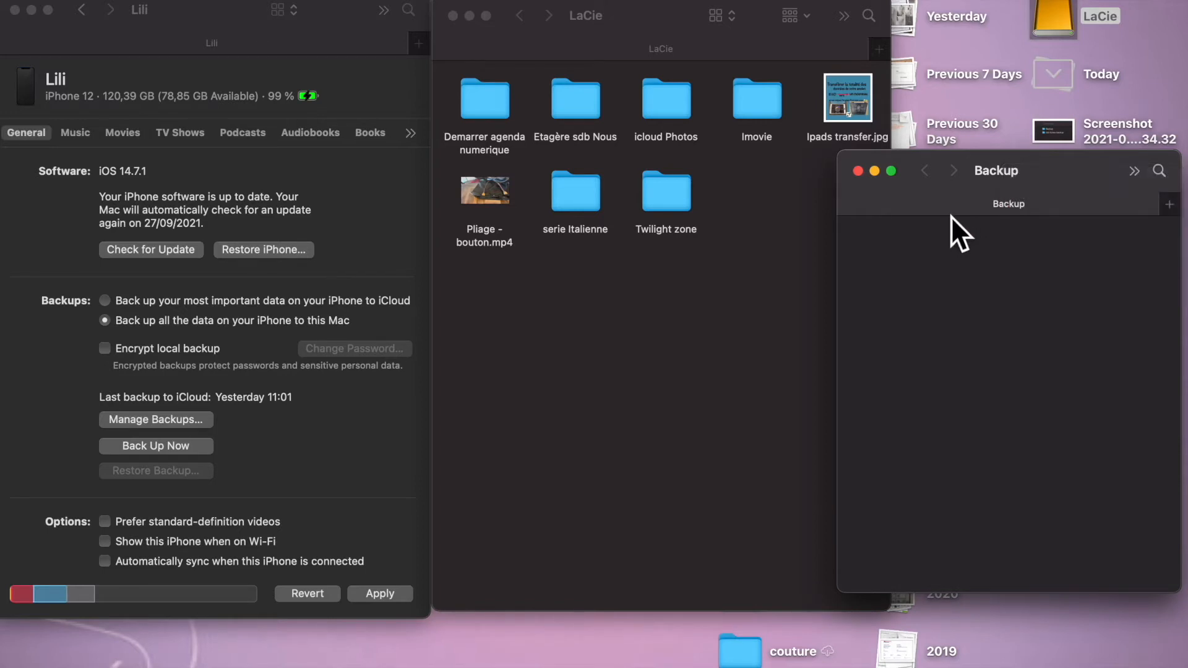
Switch the Backup window to column view and bring the parent column with the MobileSync folder into view.
left_click(1144, 177)
mouse_move(1144, 177)
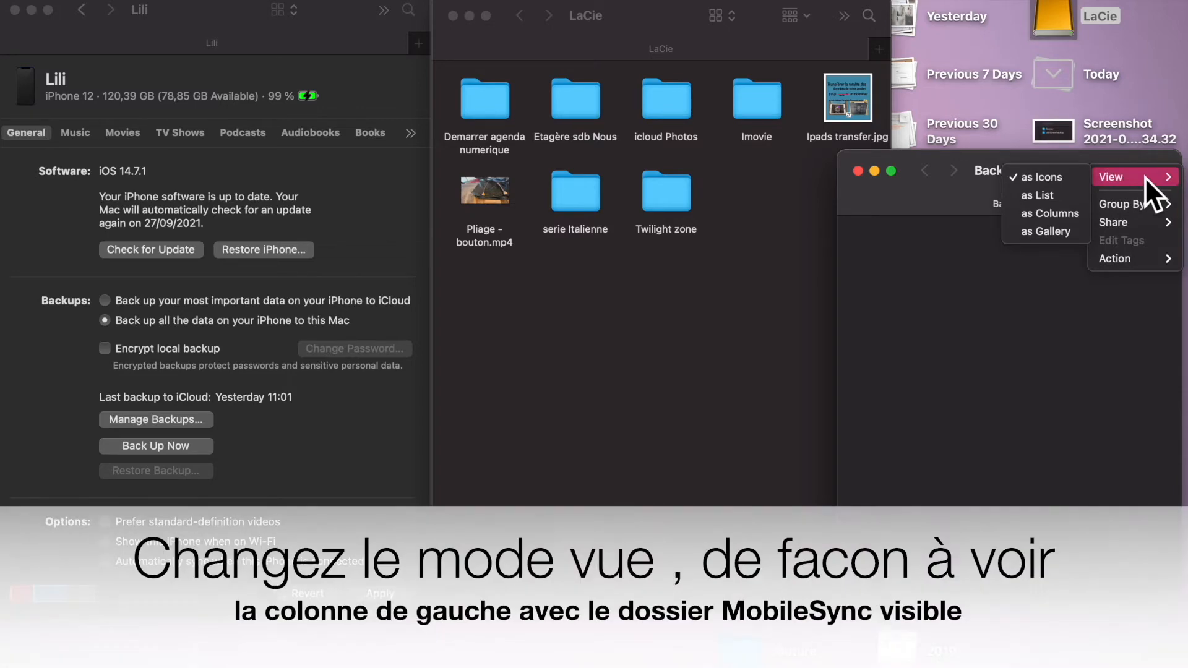
left_click(1077, 218)
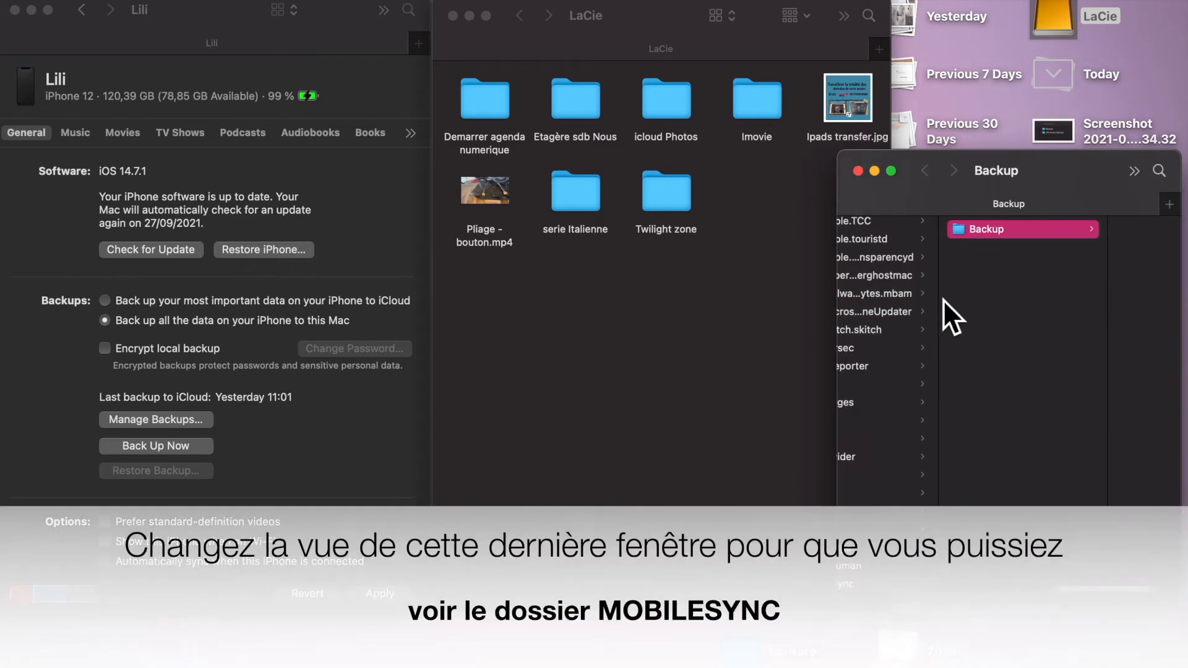
scroll(942, 299, "up", 1)
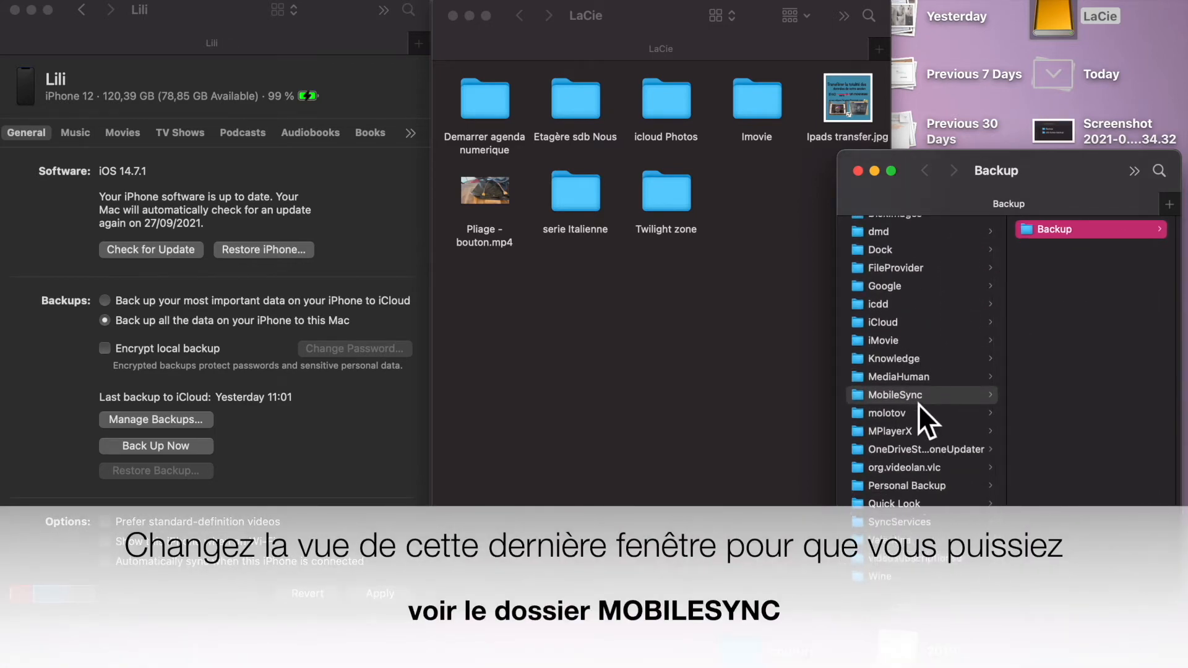
scroll(918, 404, "up", 3)
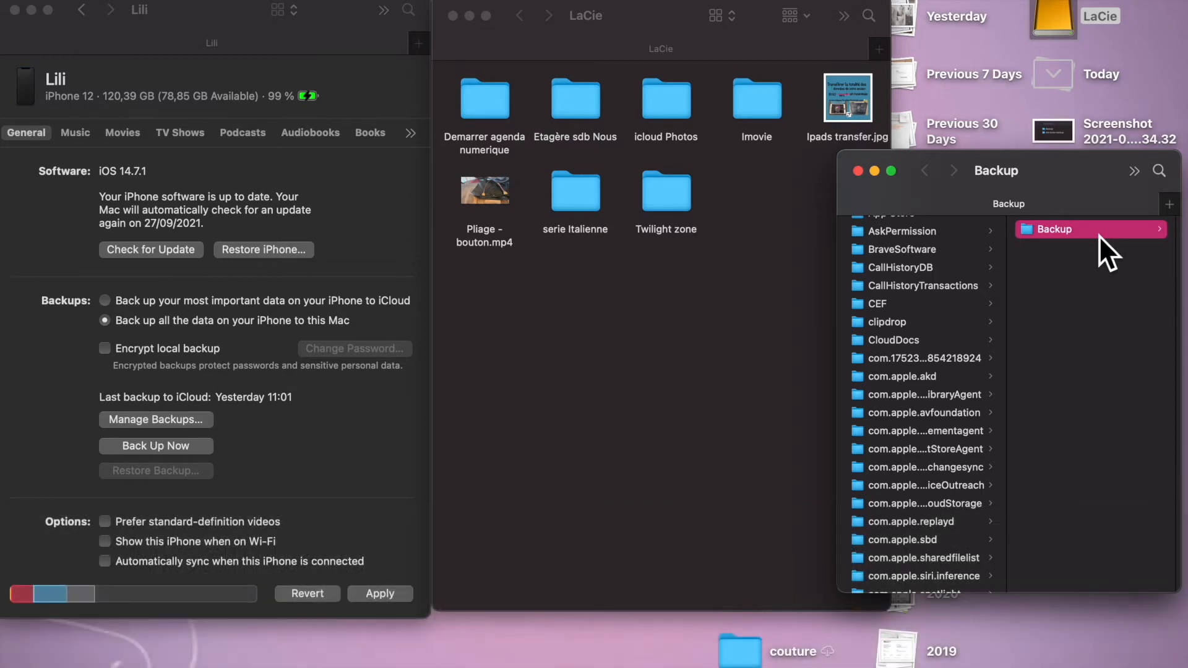
Rename the Backup folder inside MobileSync as old-itunes-backup.
key("Return")
type("ols")
key("BackSpace")
type("d-itune")
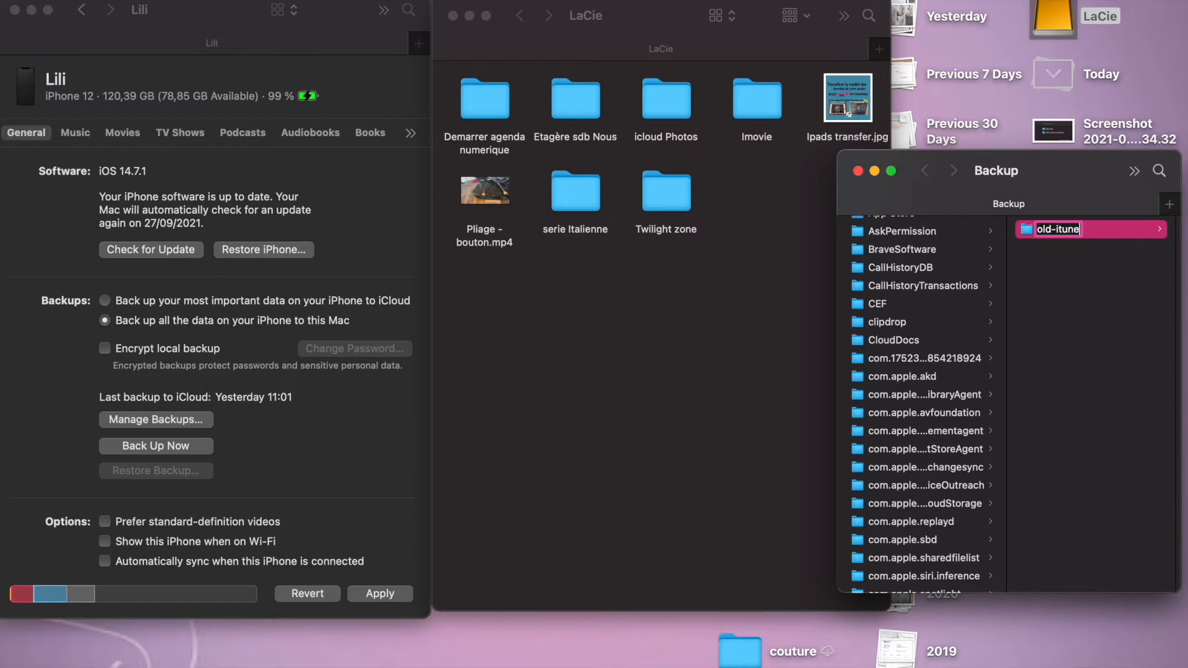
type("s-backup")
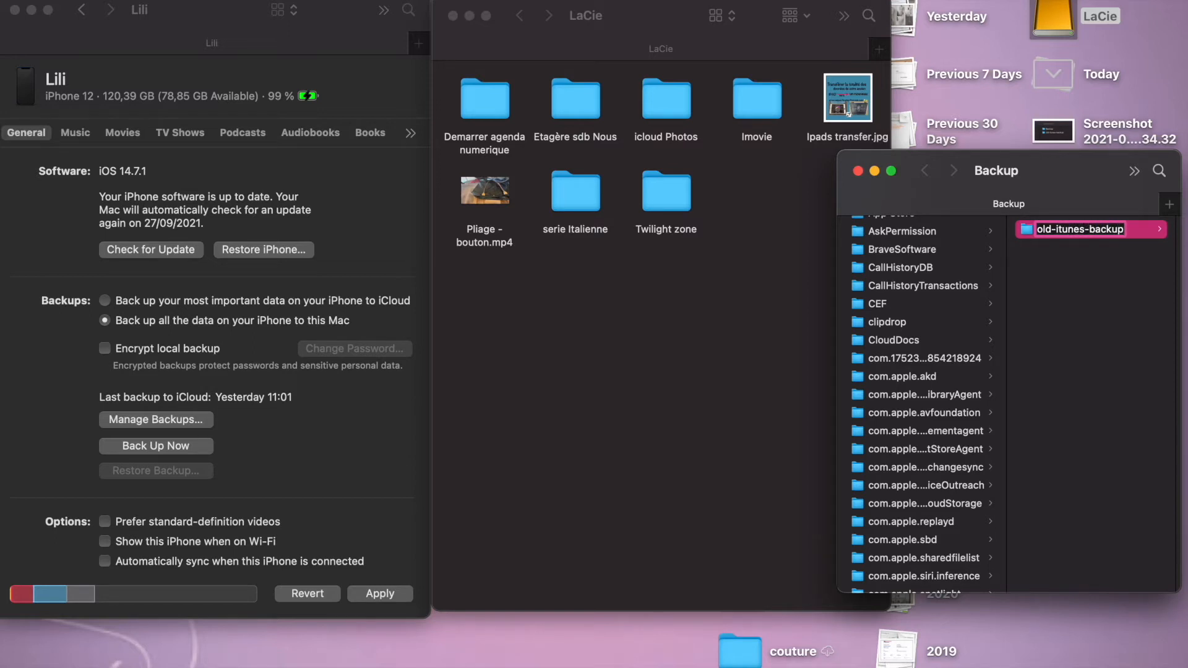
key("Return")
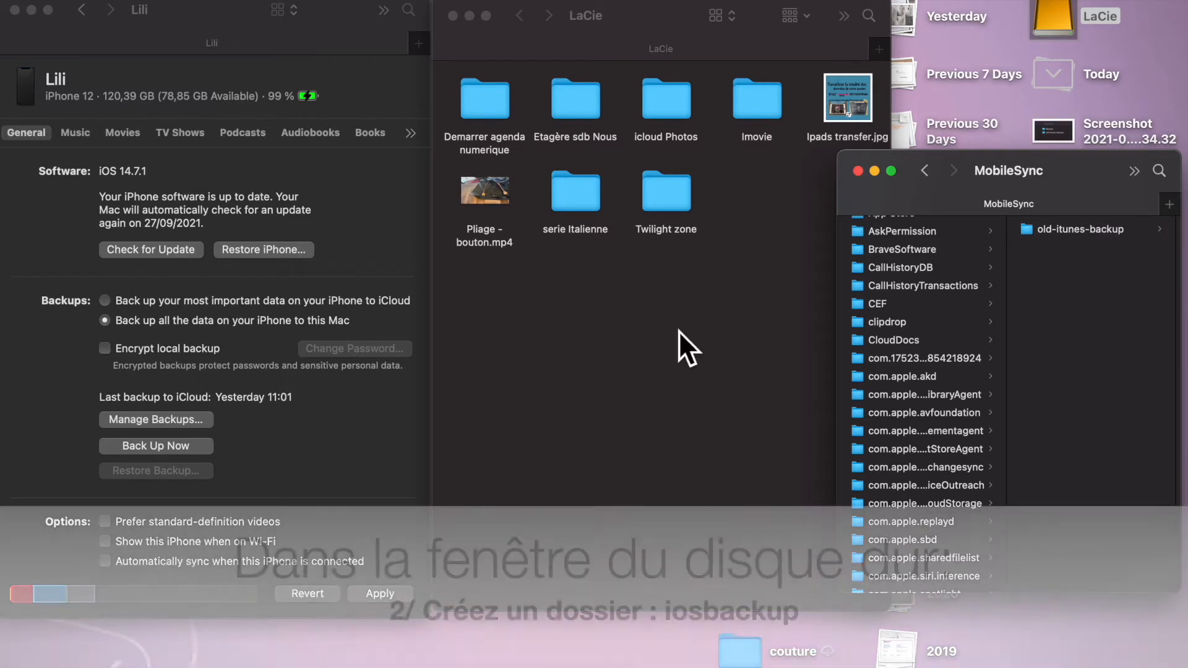
Create a new folder named iosbackup on the LaCie drive.
left_click(747, 301)
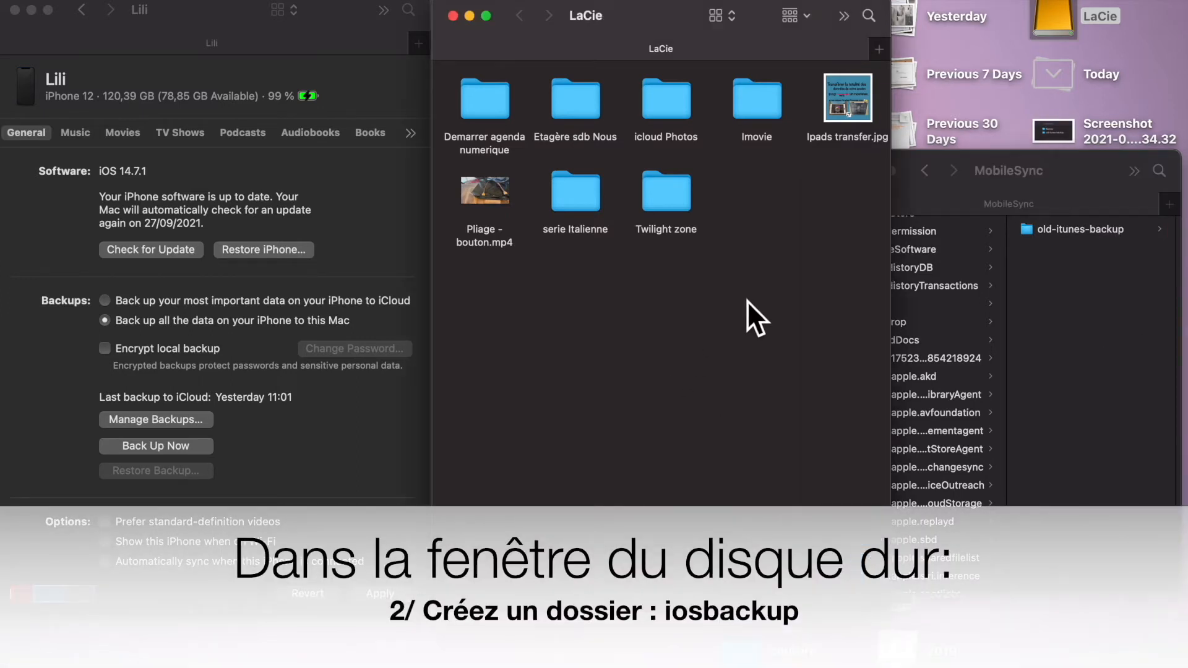
right_click(699, 320)
left_click(737, 335)
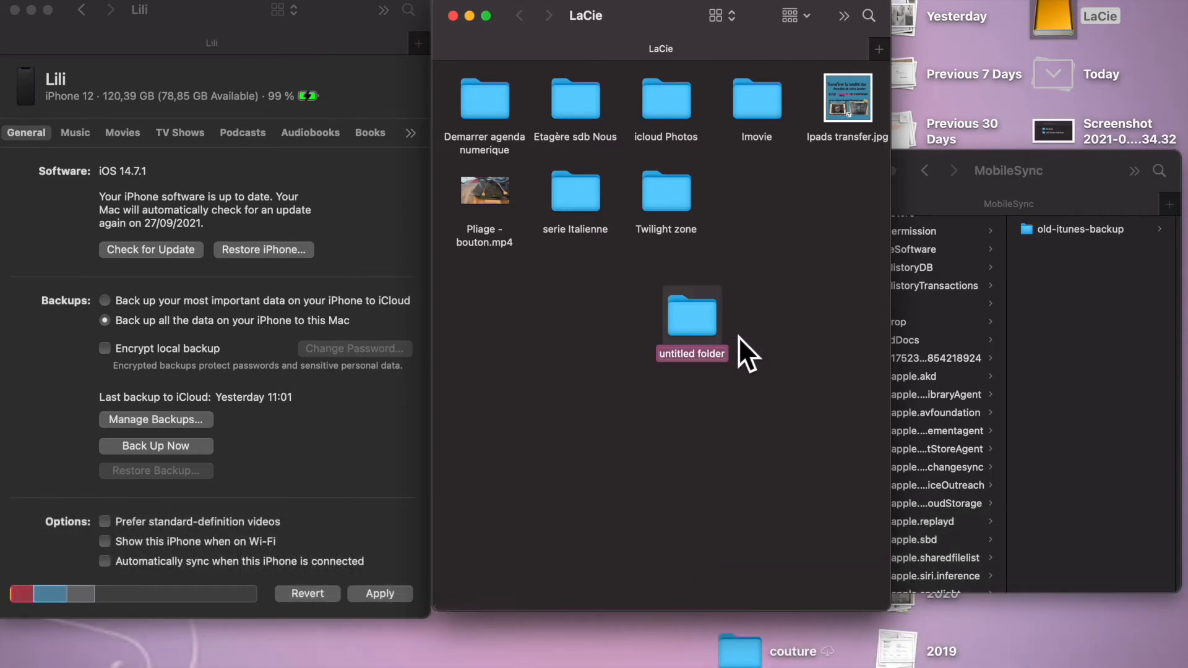
type("ios")
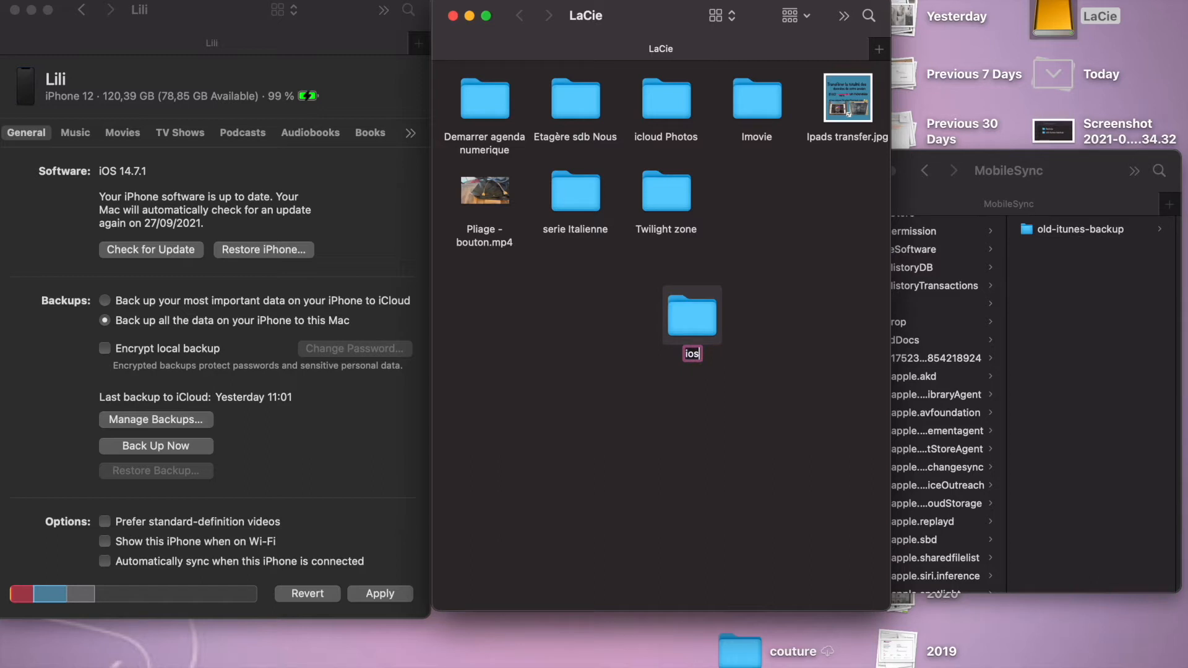
type("backup")
left_click(655, 489)
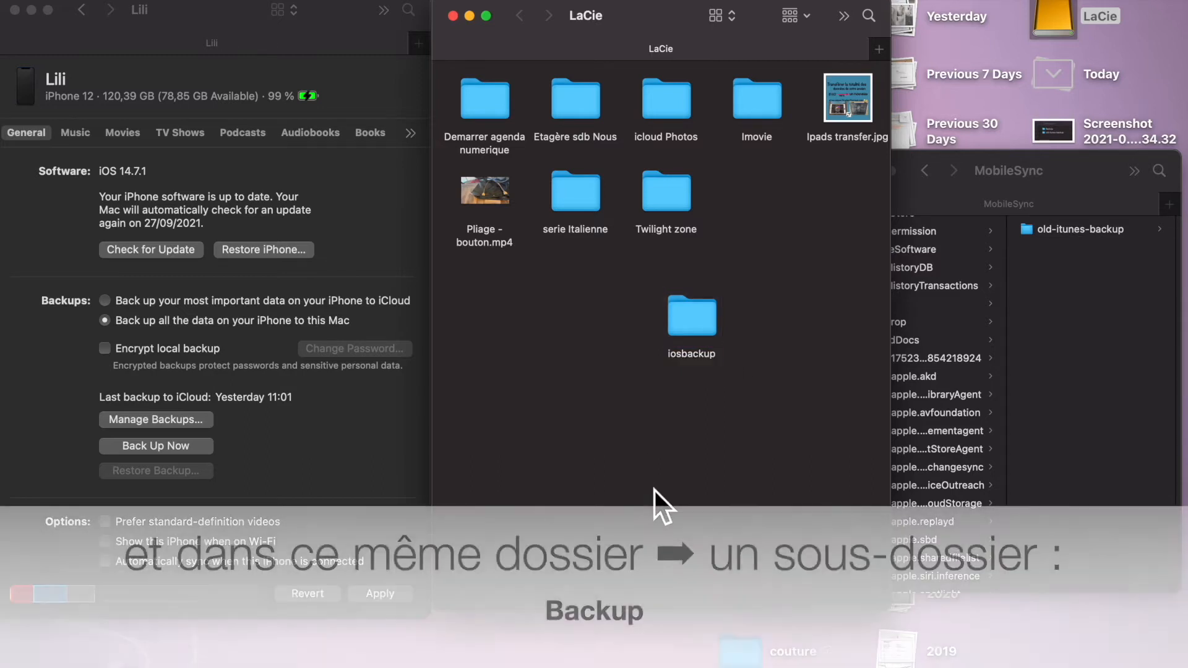
Create a subfolder named Backup inside iosbackup, move it towards the window's corner and return to the LaCie folder level.
double_click(696, 318)
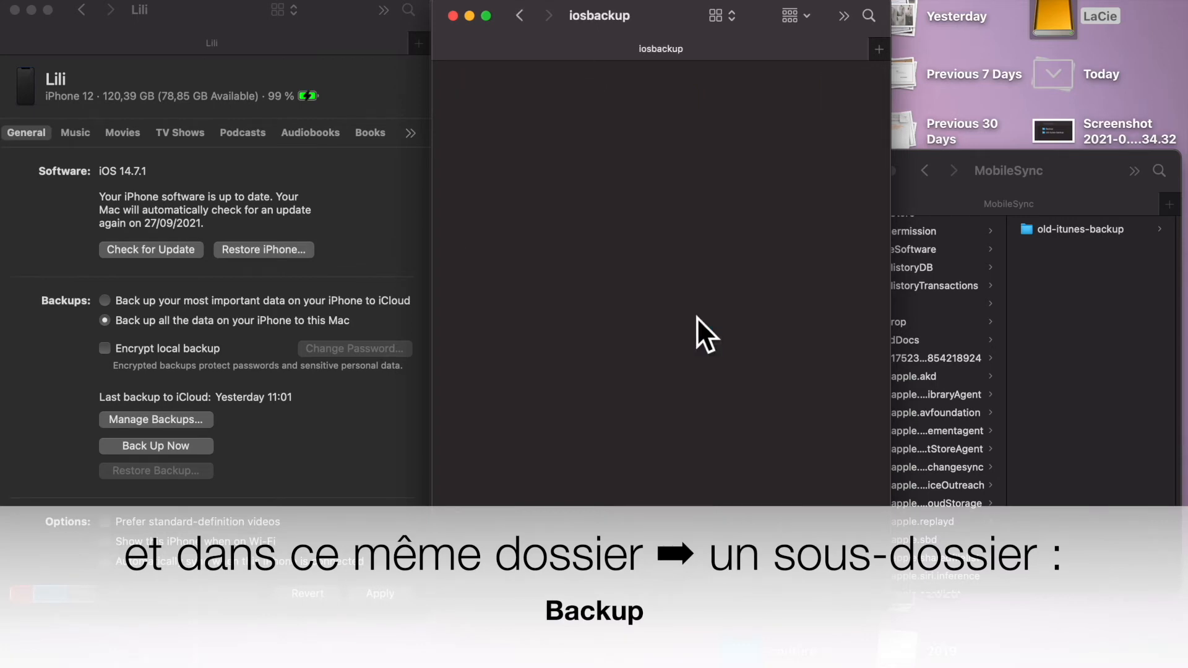
right_click(617, 249)
left_click(663, 261)
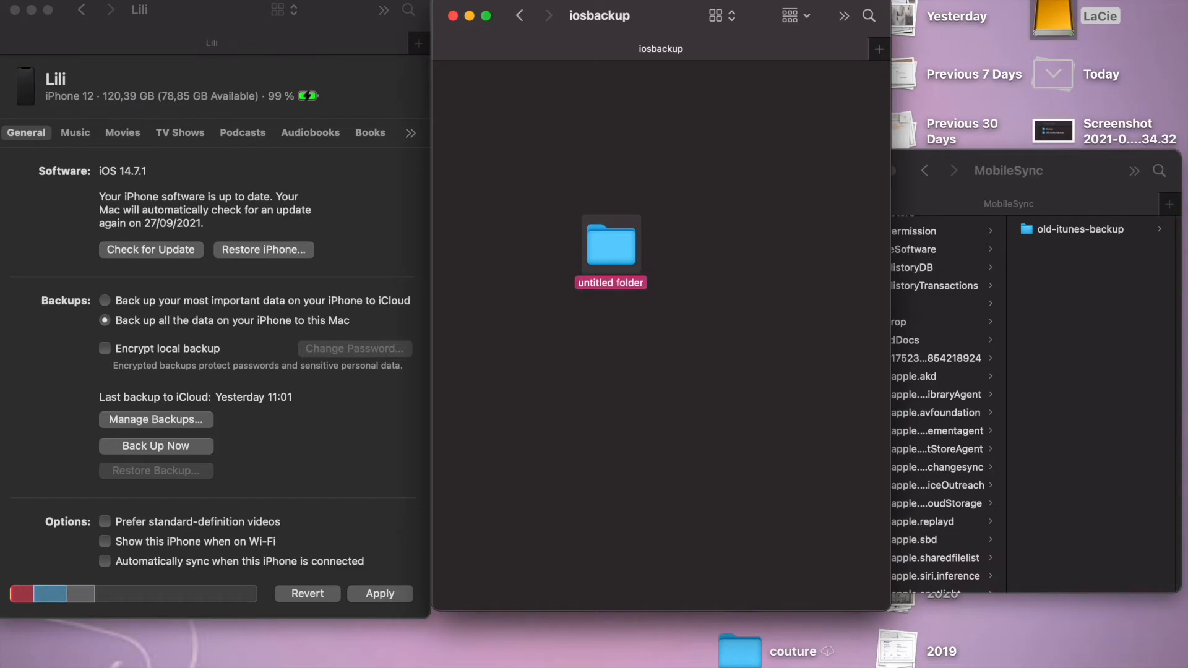
key("Return")
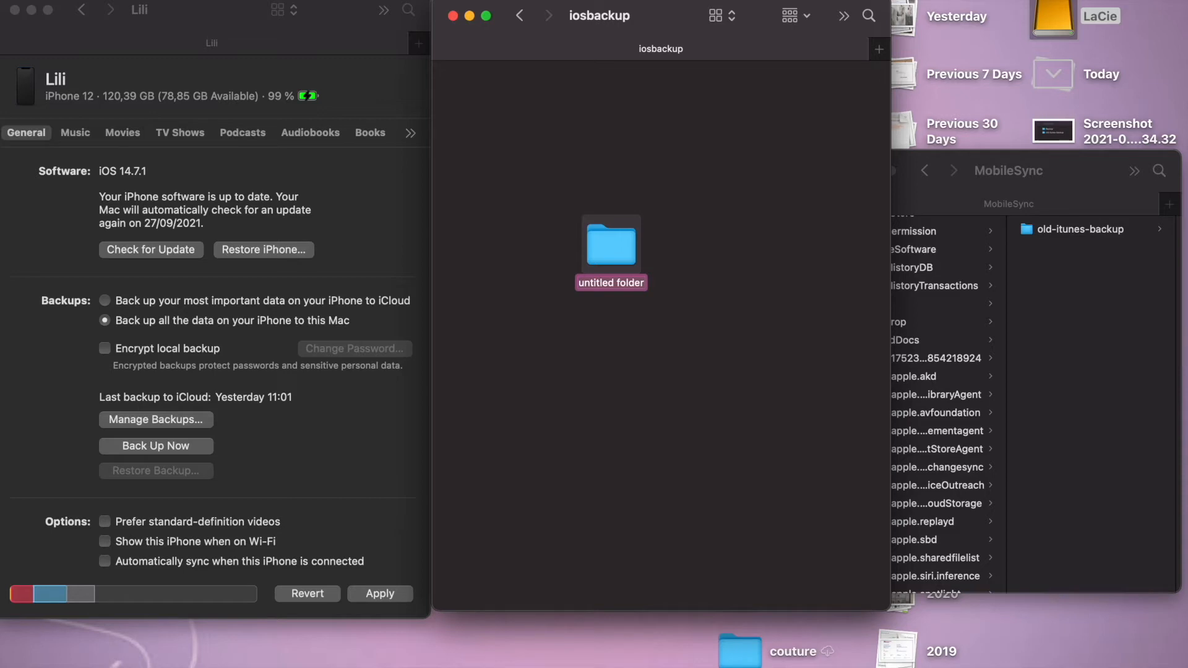
type("Backup")
left_click(650, 358)
left_click_drag(626, 248, 530, 140)
left_click(525, 24)
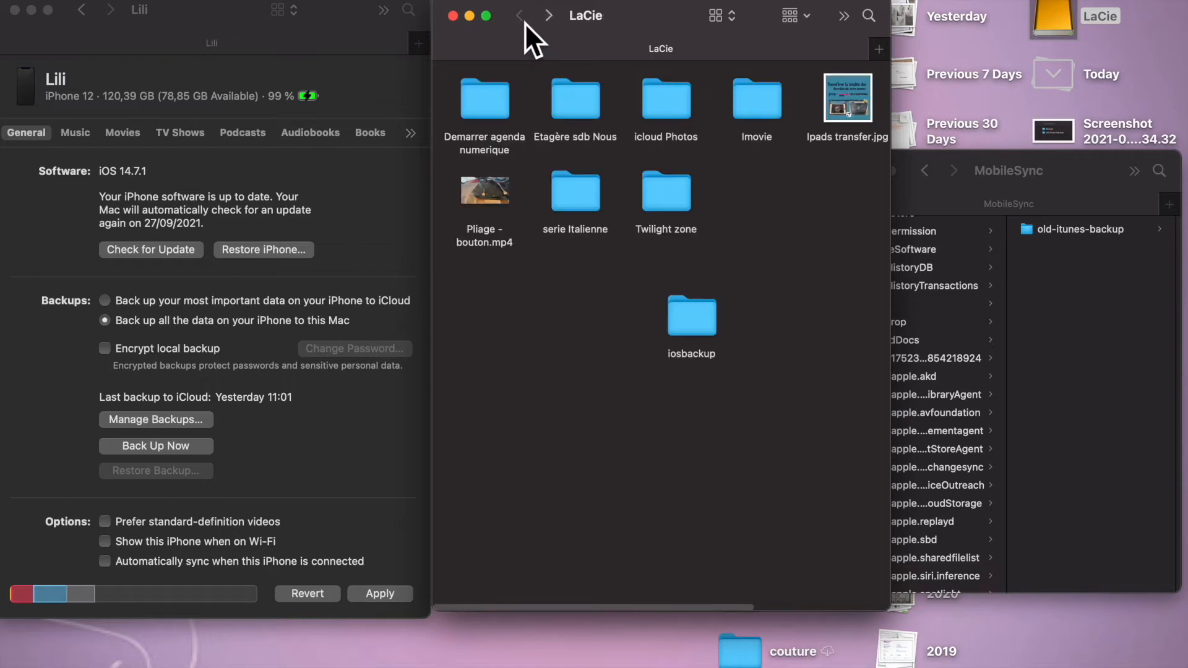
Check the contents of the iosbackup folder, return to the LaCie level and look at the LaCie drive's available actions.
double_click(708, 316)
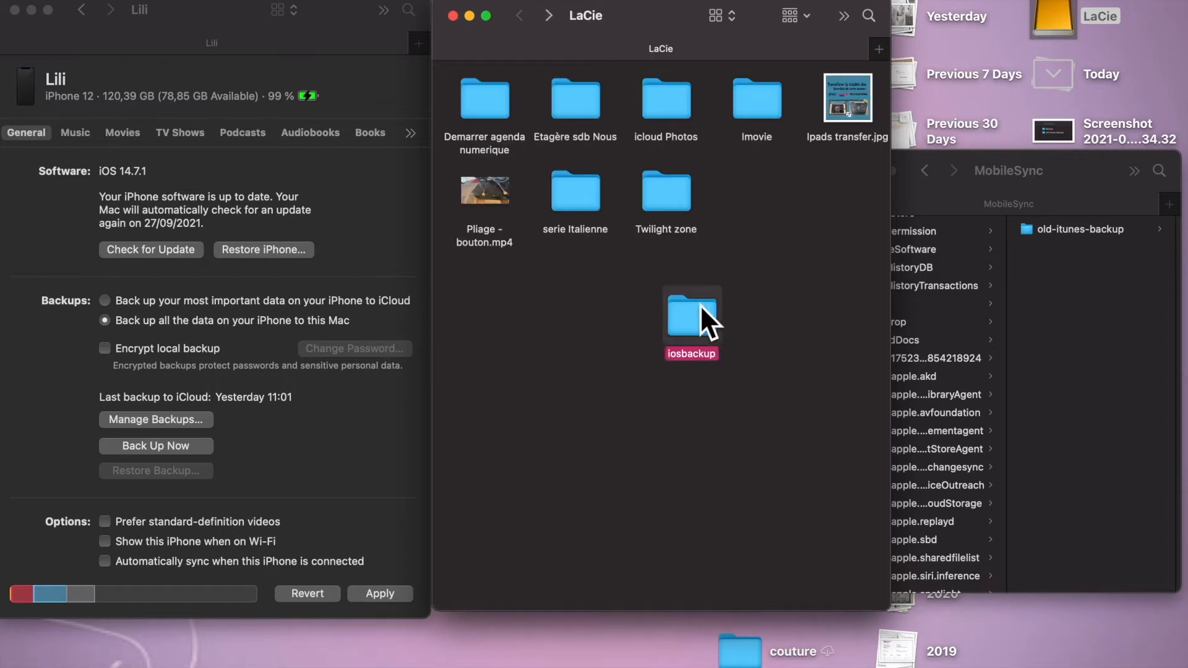
left_click(520, 17)
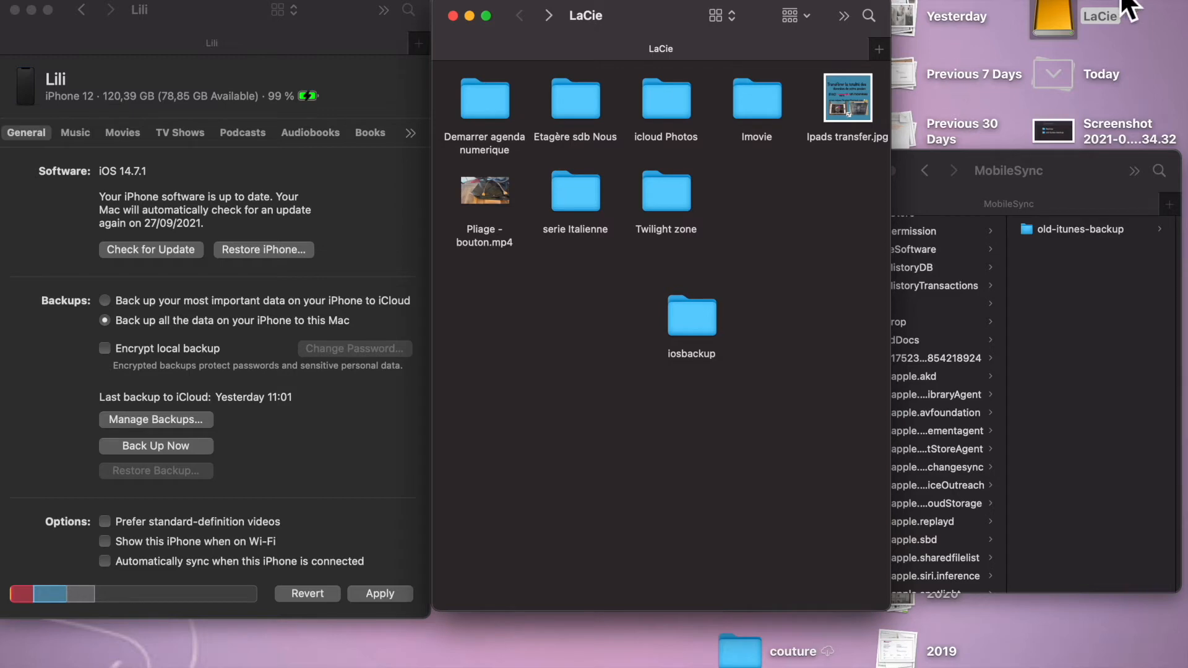
right_click(1052, 17)
left_click(984, 80)
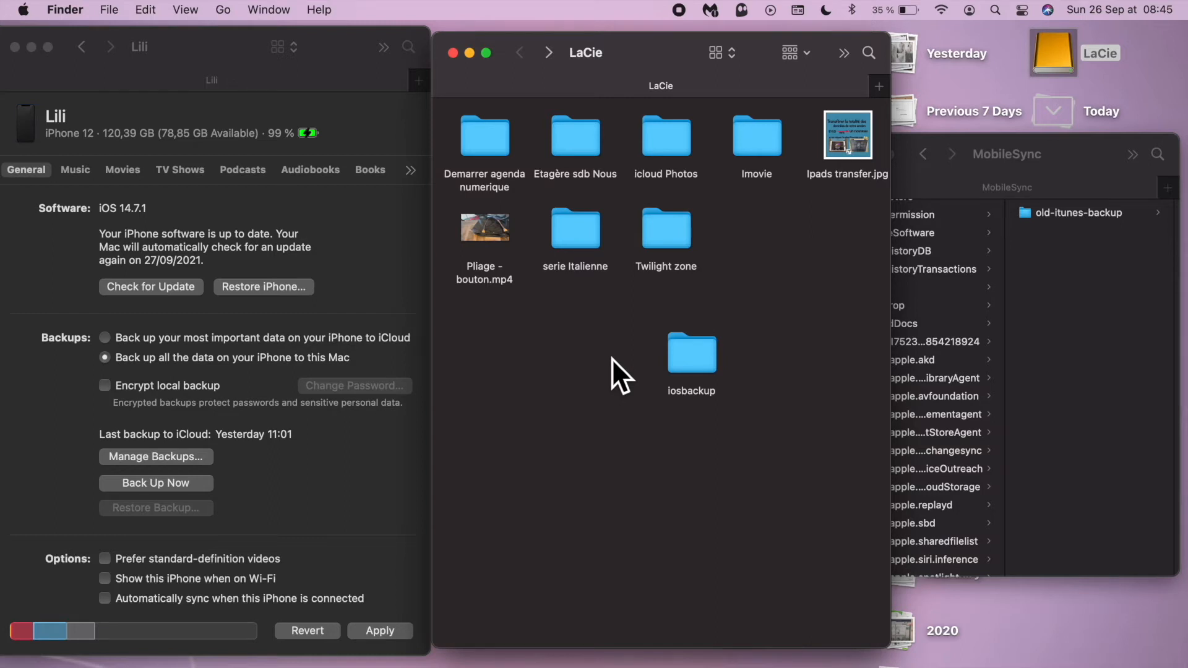
Open the Full Disk Access privacy settings in System Preferences under Security & Privacy and unlock them for changes.
left_click(33, 11)
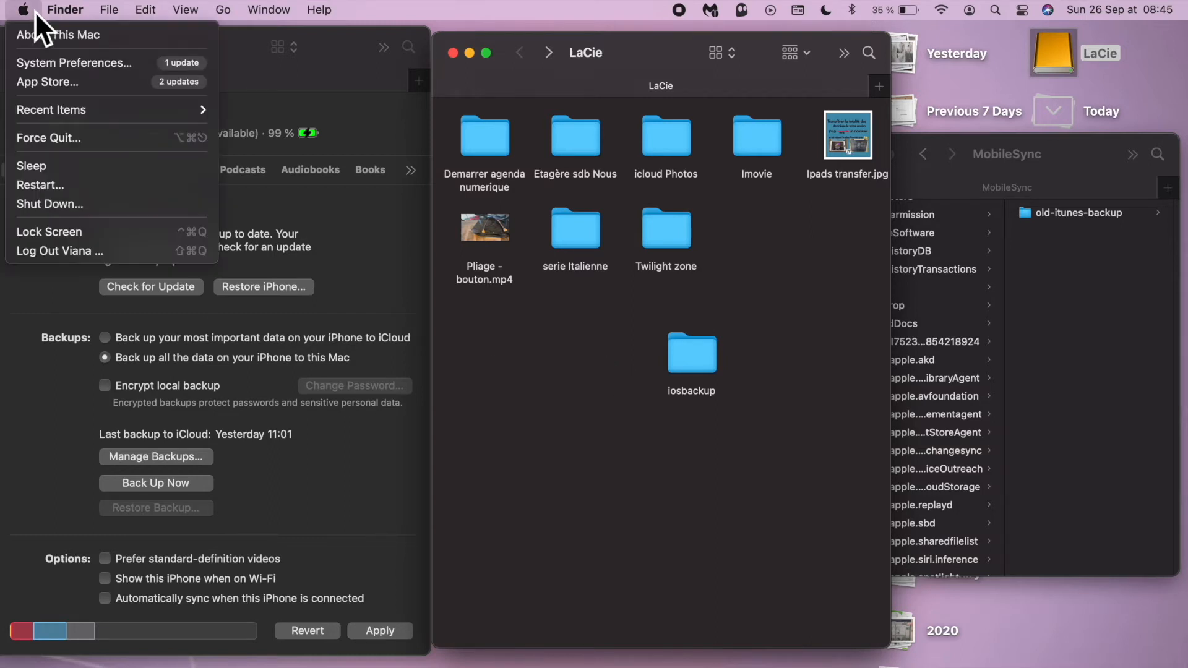
left_click(52, 60)
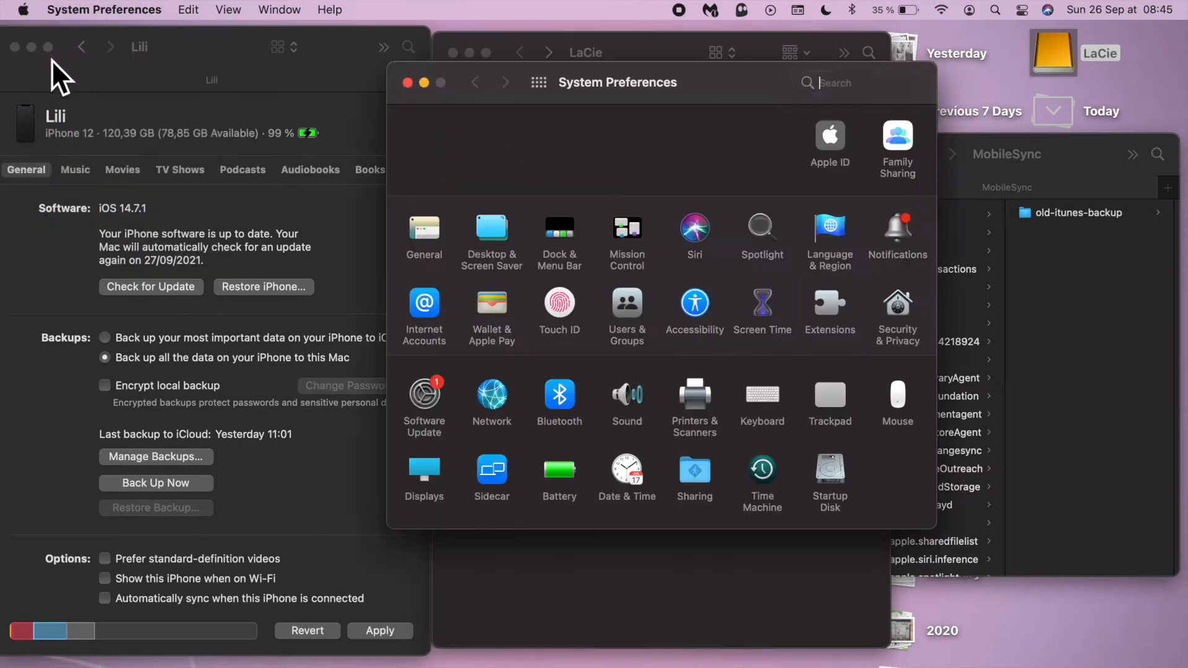
left_click(899, 309)
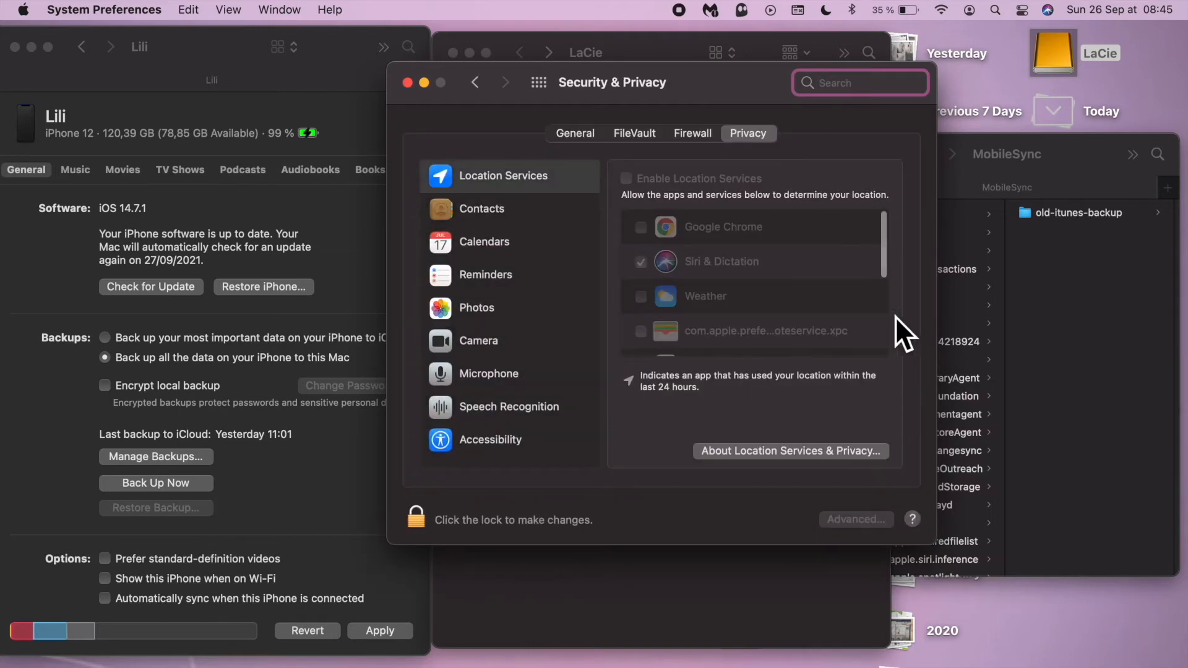
scroll(507, 296, "down", 3)
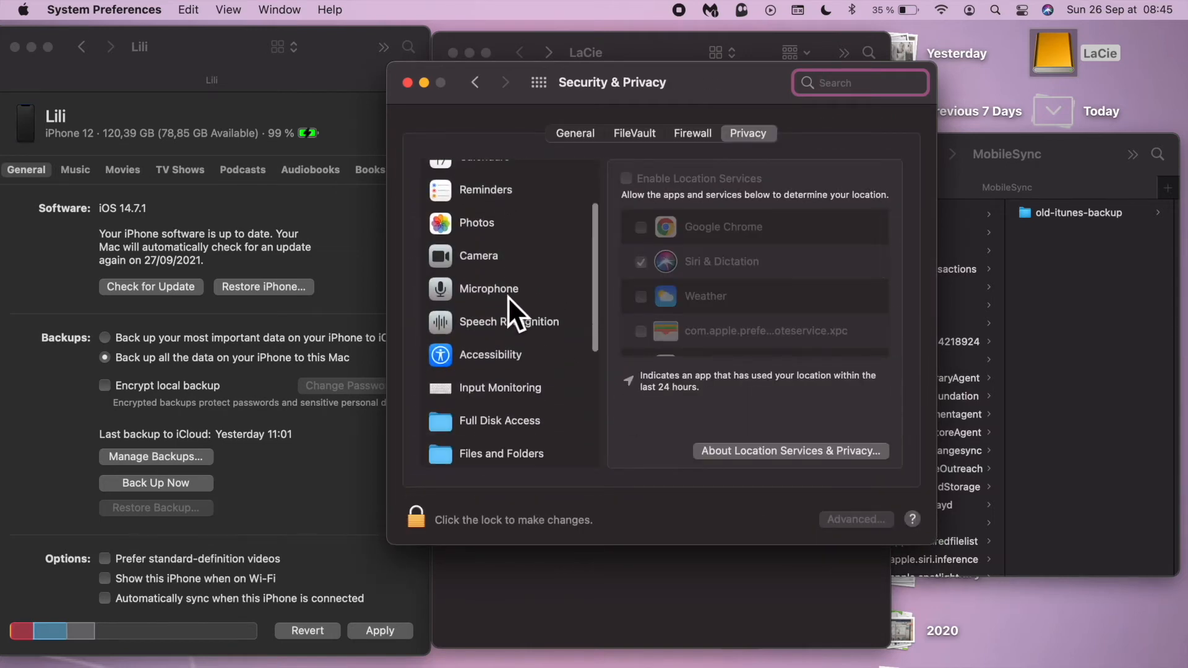
left_click(573, 135)
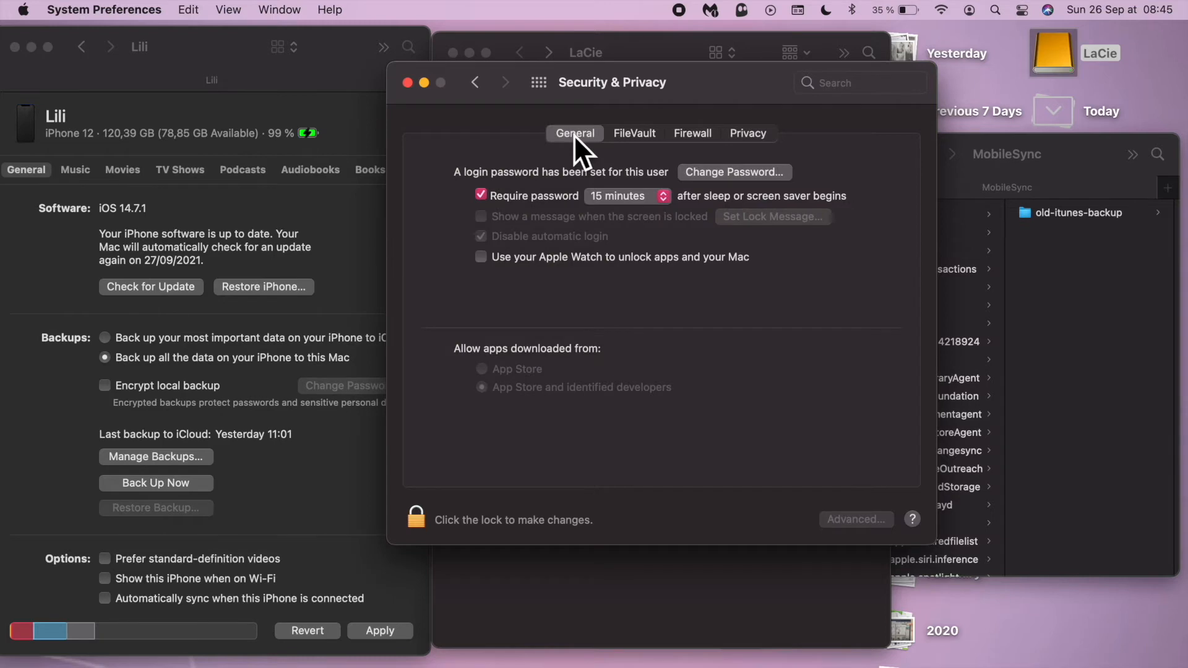
left_click(759, 135)
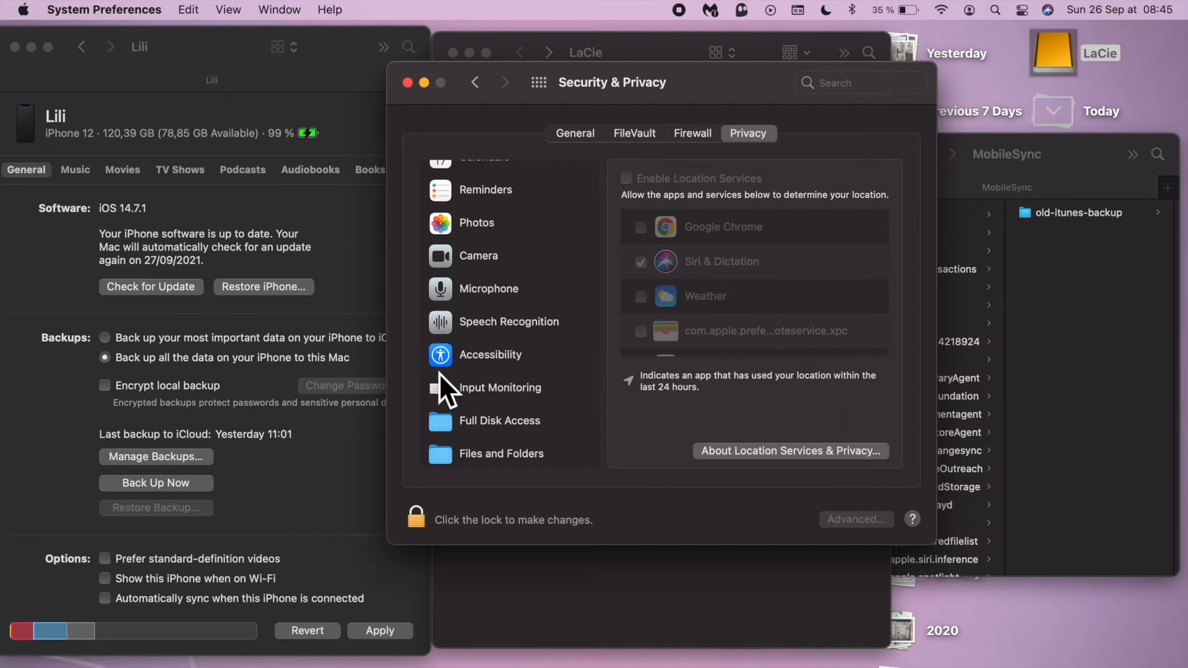
scroll(439, 372, "down", 3)
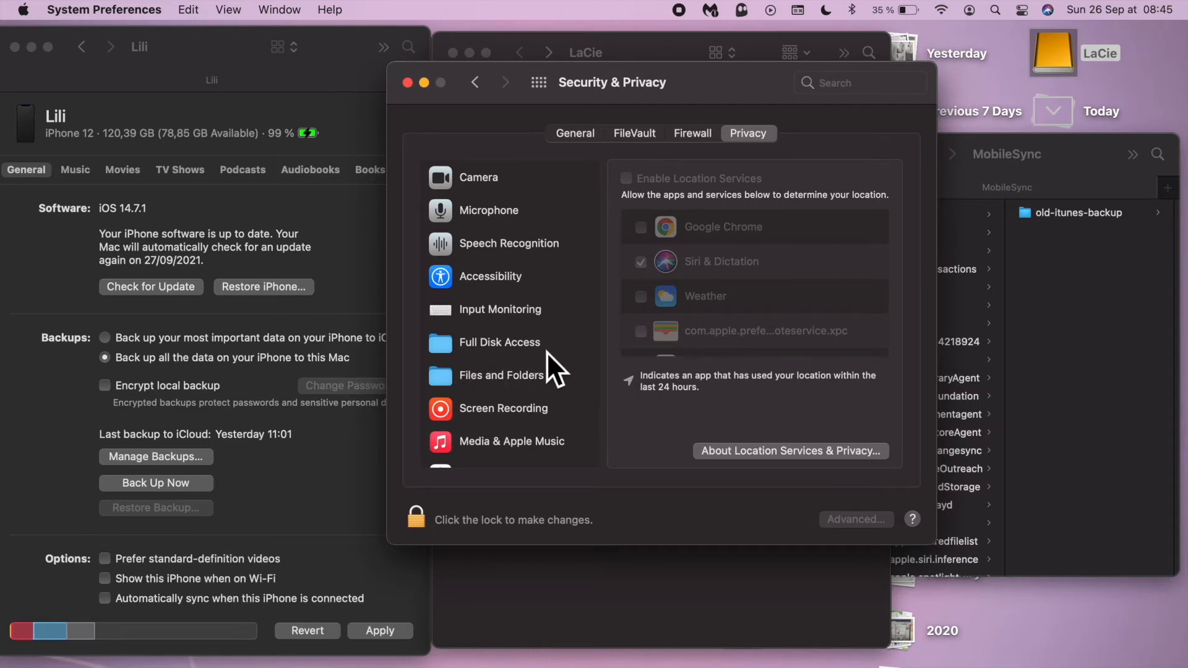
left_click(457, 351)
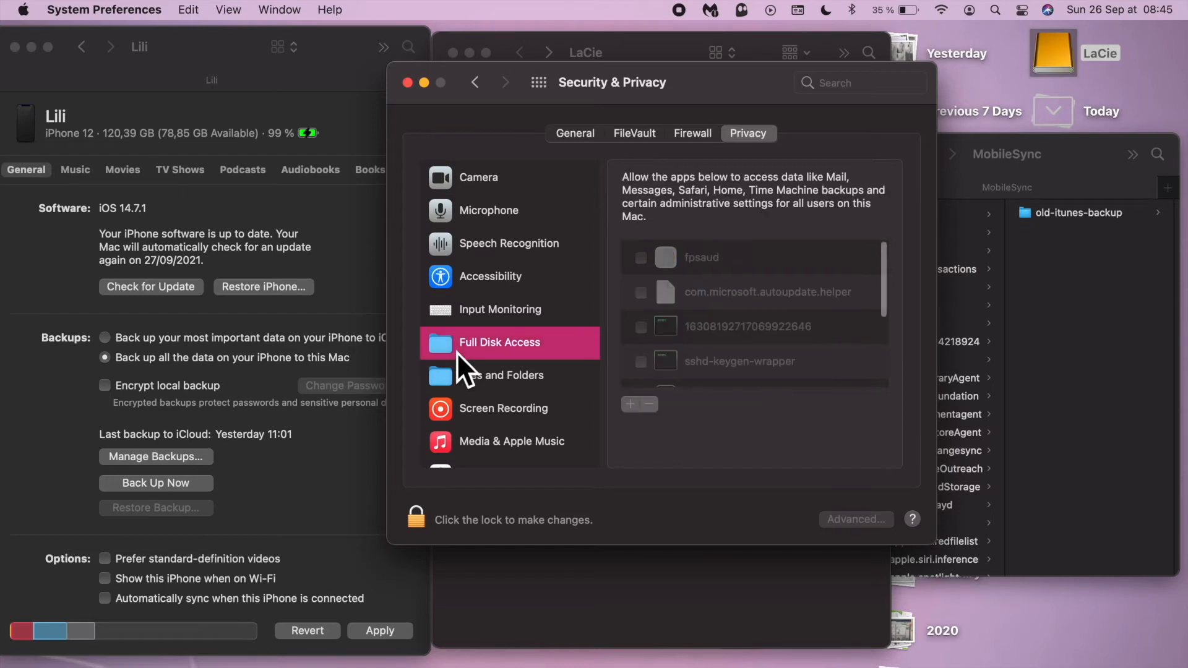
left_click(418, 524)
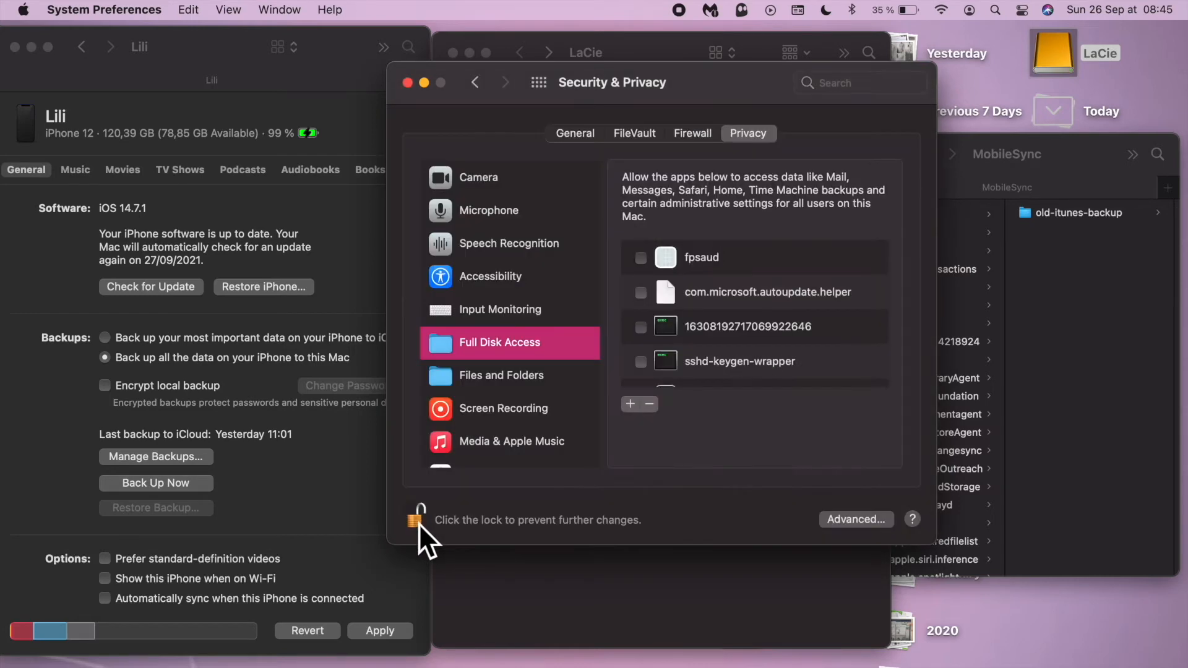
Find Terminal by searching for "termin", add it to the apps allowed full disk access and close System Preferences.
scroll(764, 307, "down", 5)
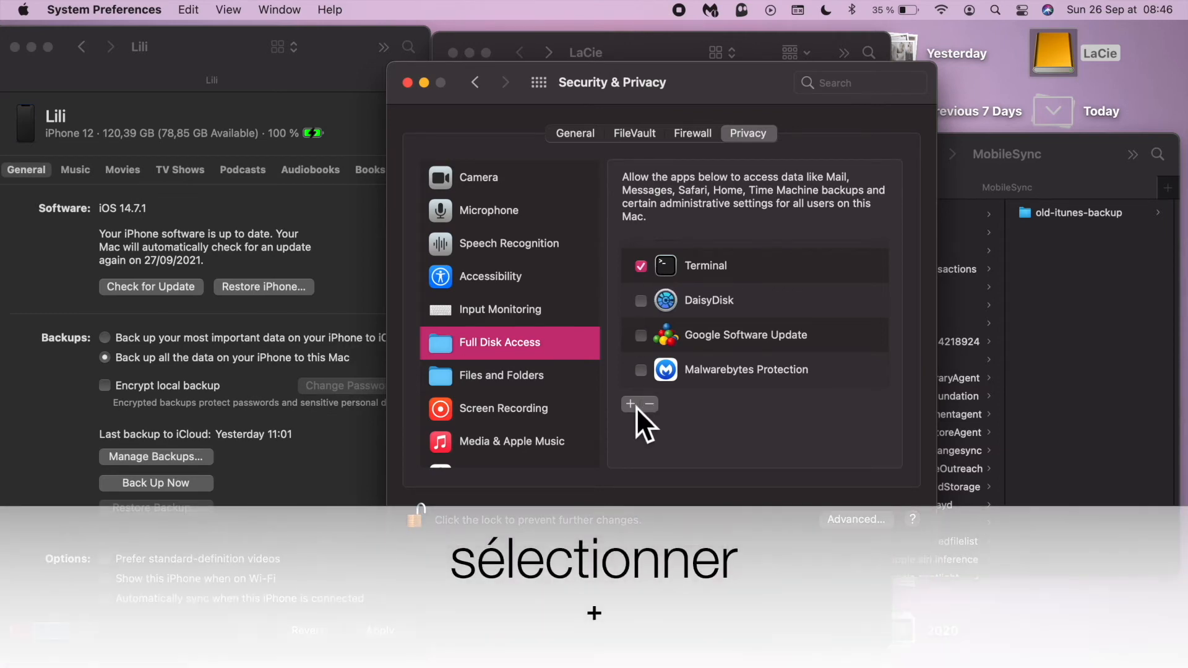
left_click(636, 407)
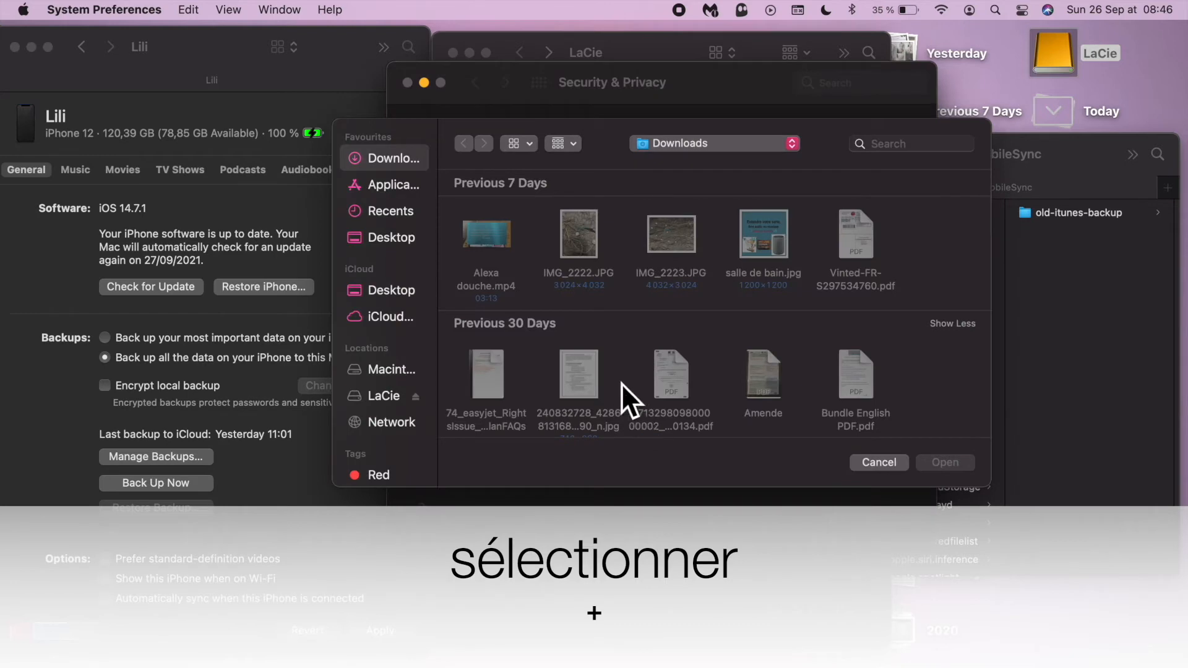
left_click(915, 152)
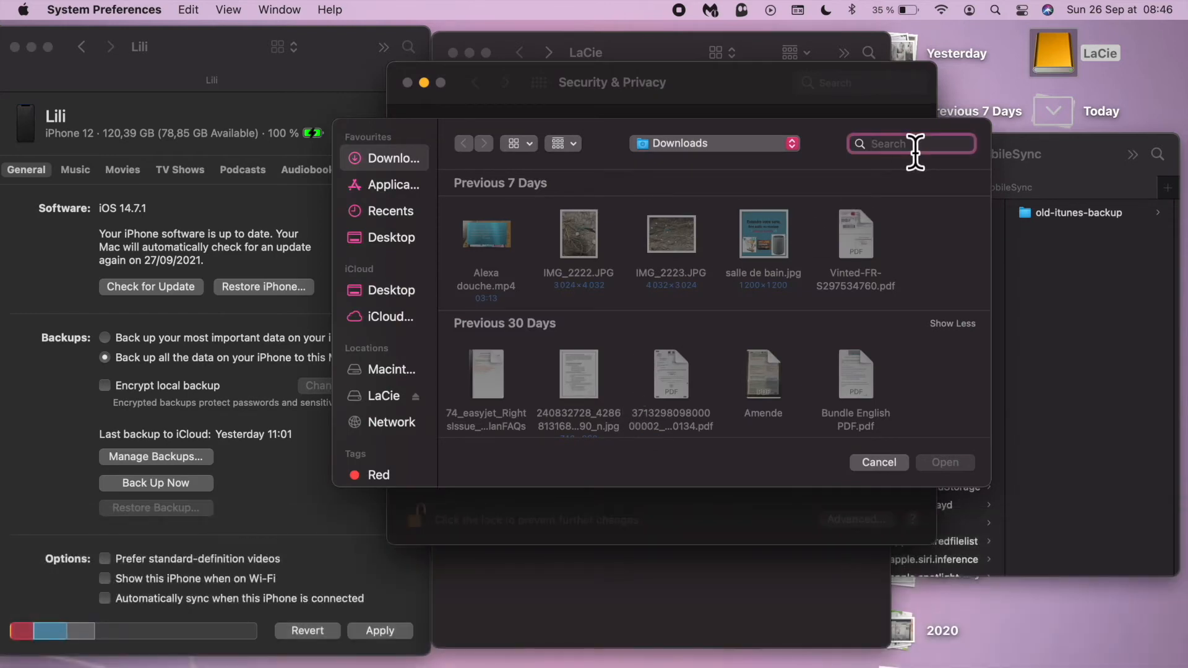
type("terminla")
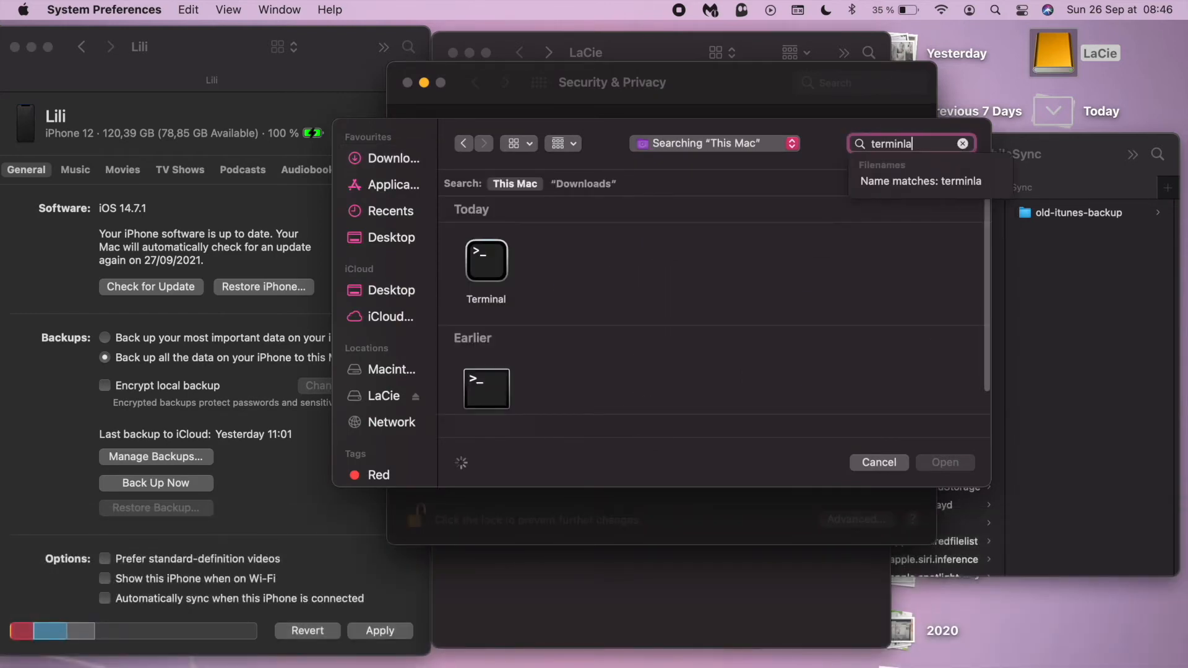
key("BackSpace")
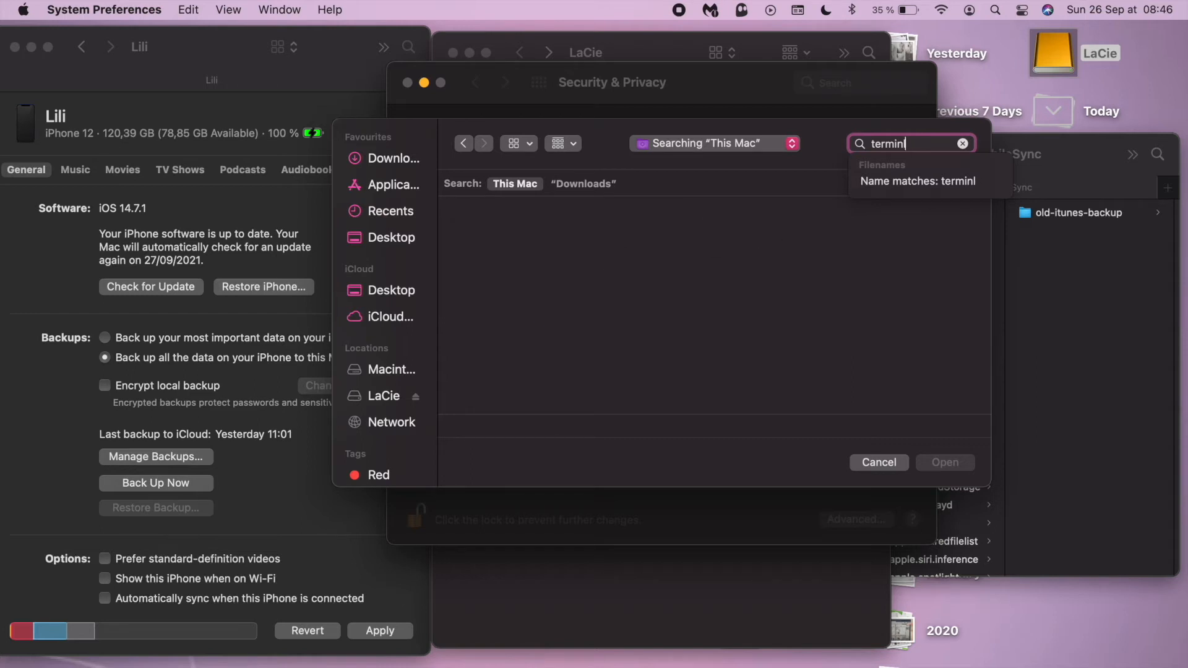
key("BackSpace")
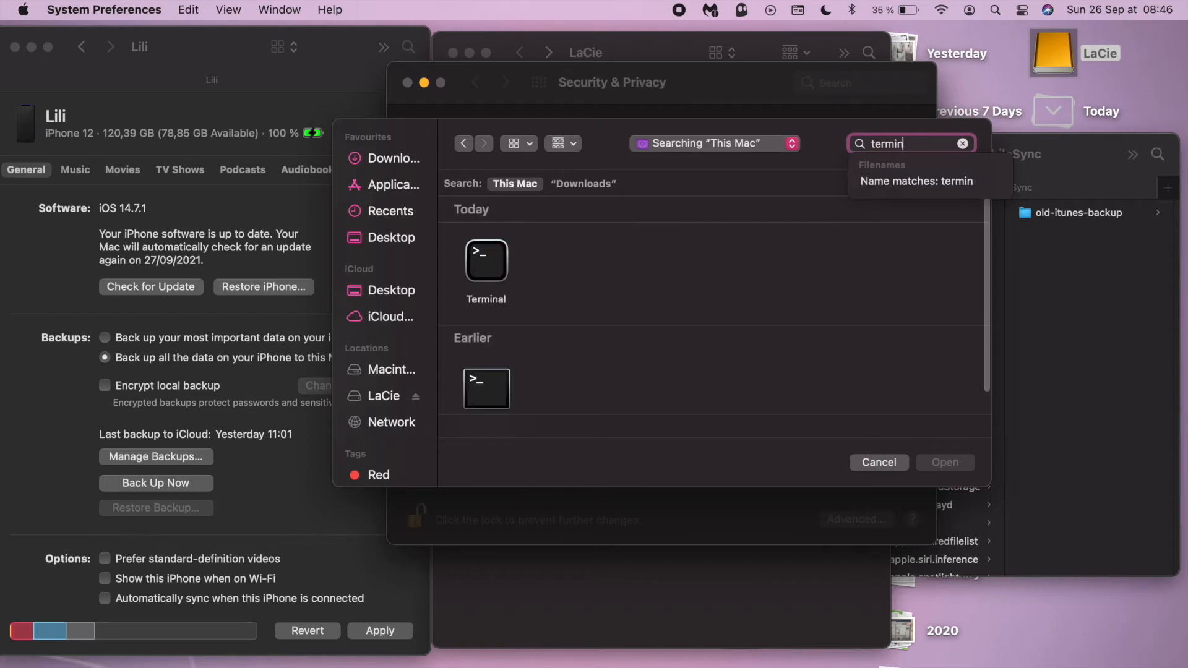
left_click(493, 273)
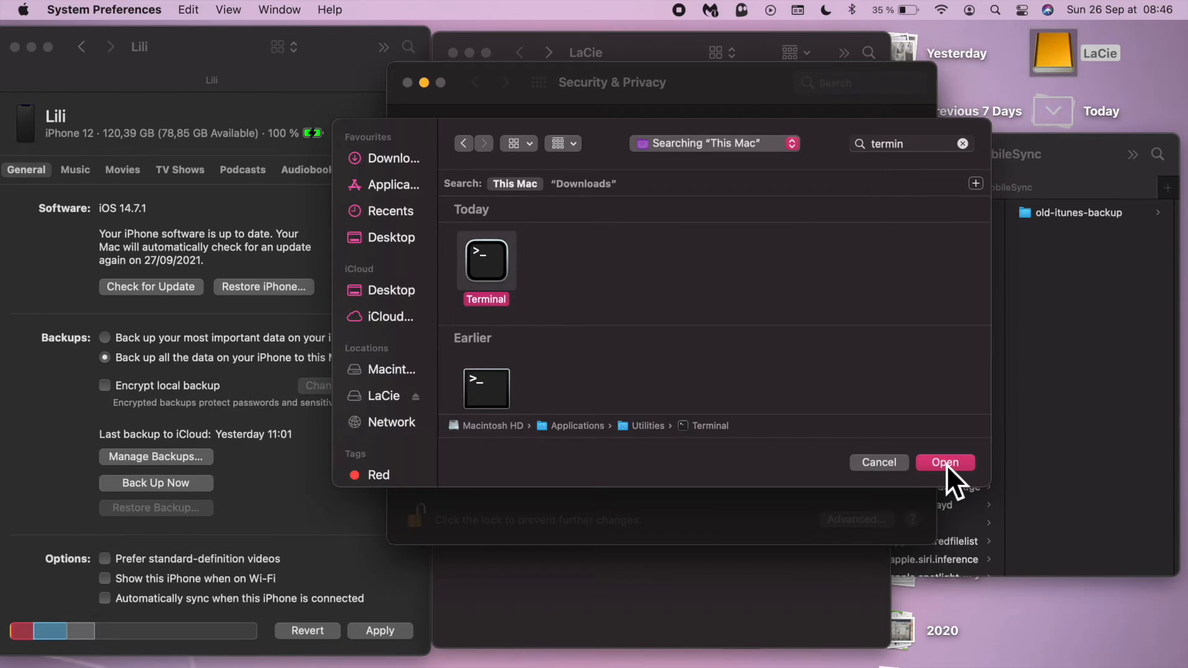
key("Return")
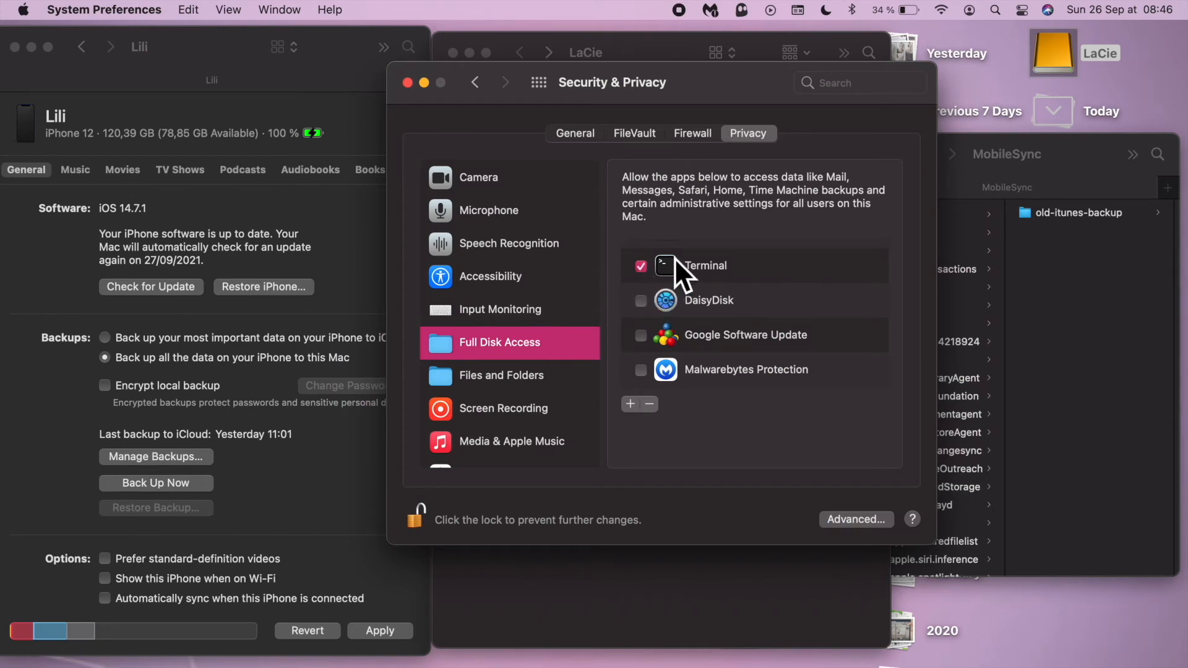
left_click(412, 84)
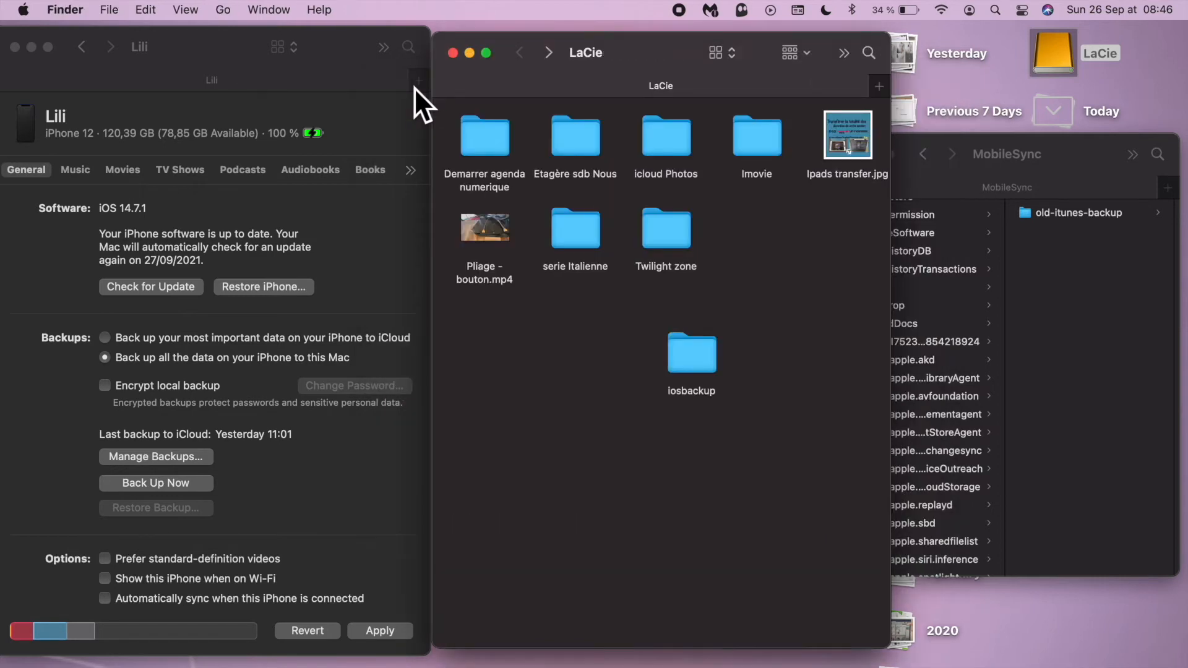
Open Terminal through a Spotlight search for "terminal" and enter two blank lines at the prompt.
left_click(1079, 144)
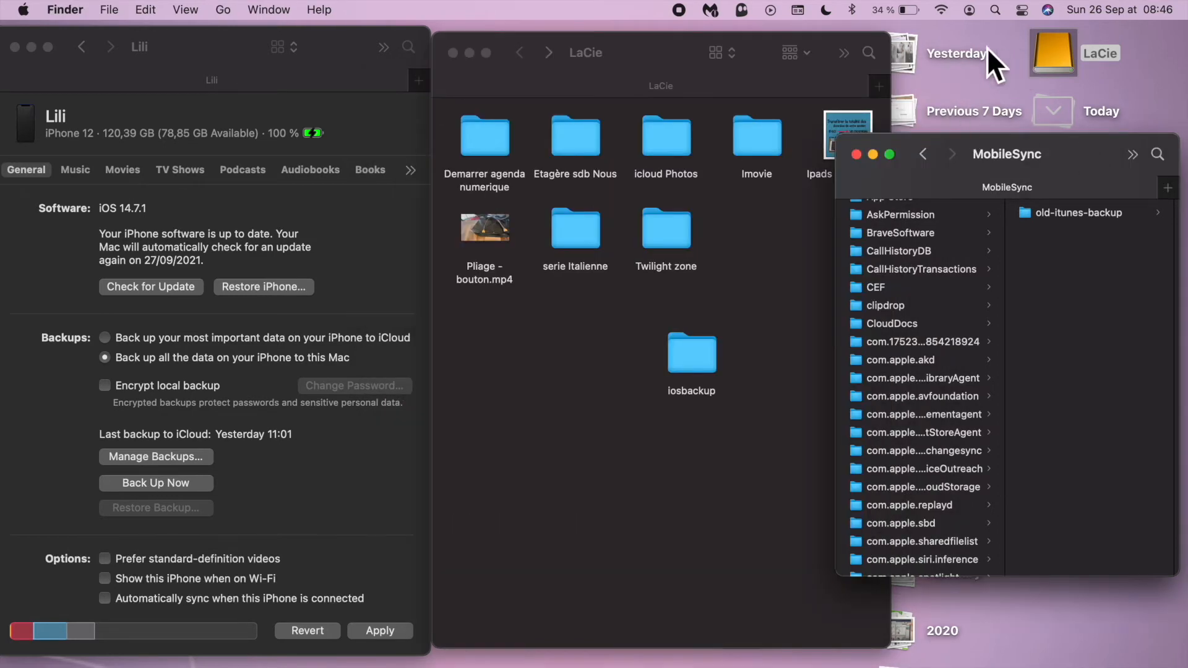
left_click(995, 10)
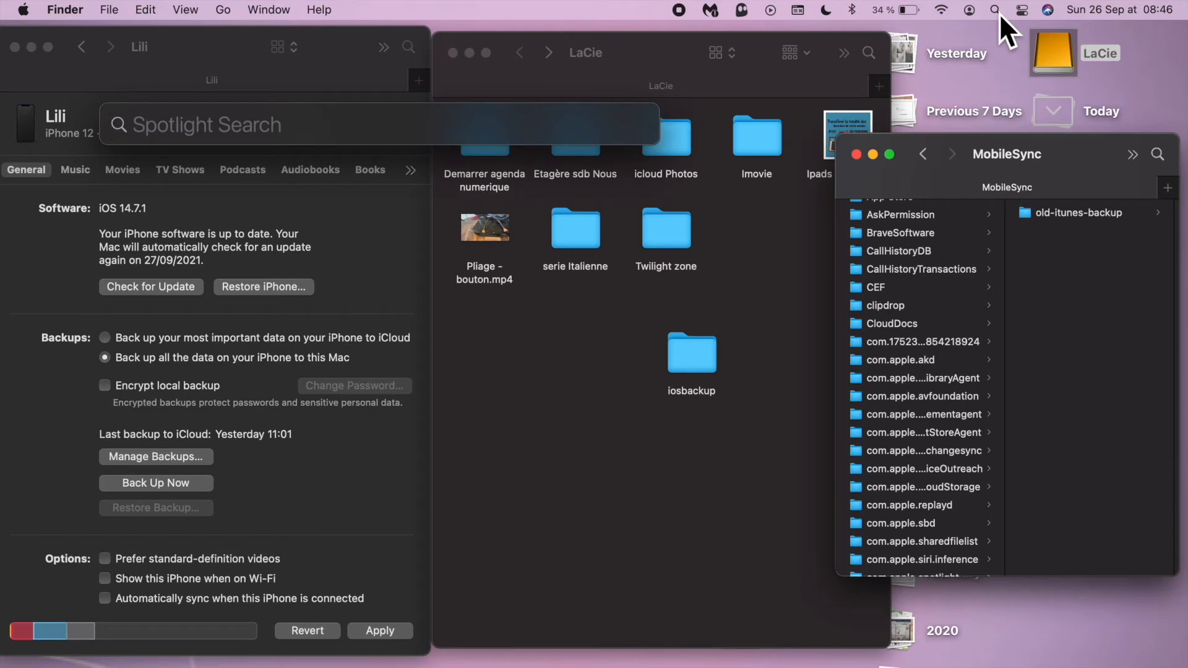
type("terminal")
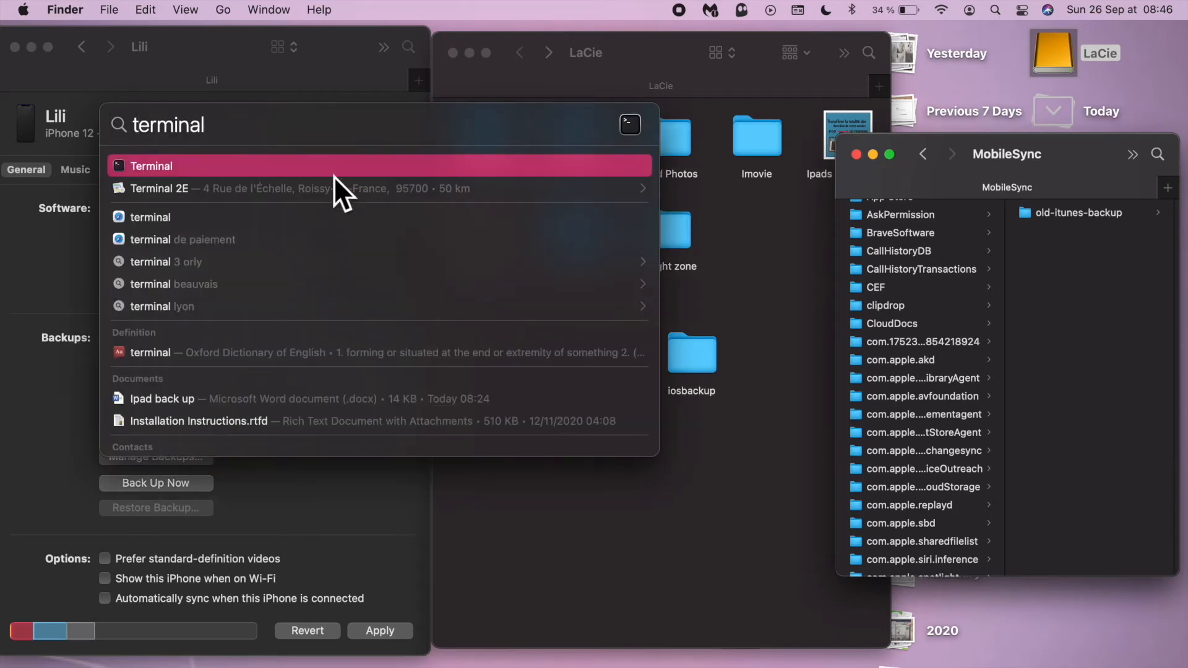
left_click(269, 166)
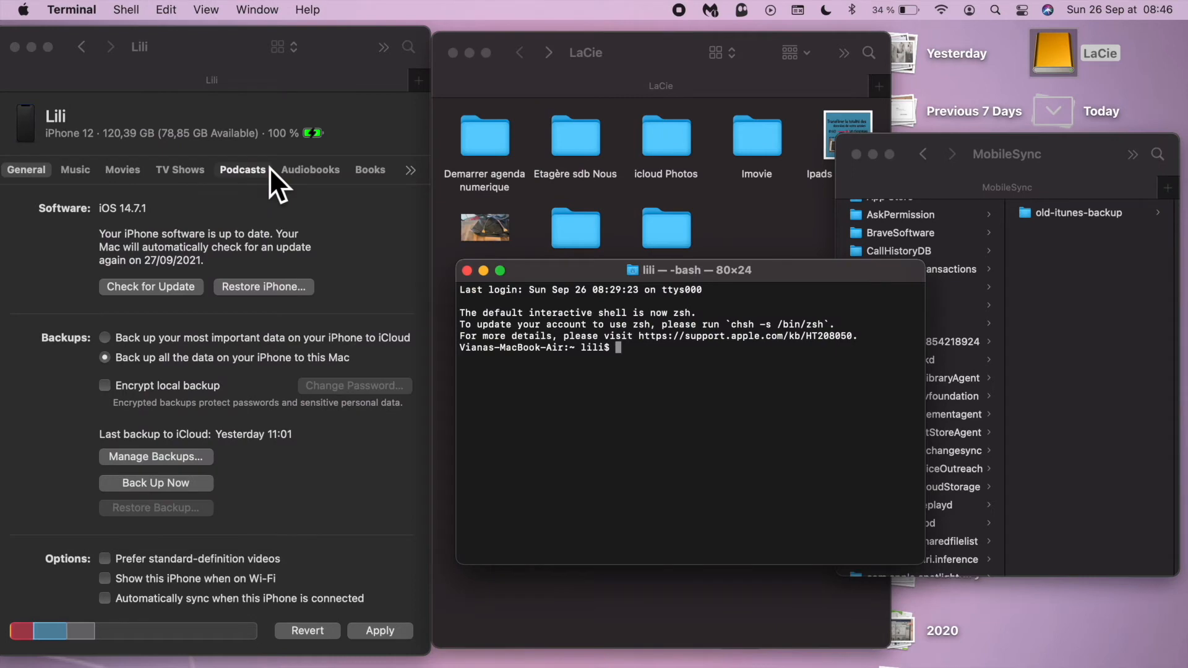
key("Return")
key("Return")
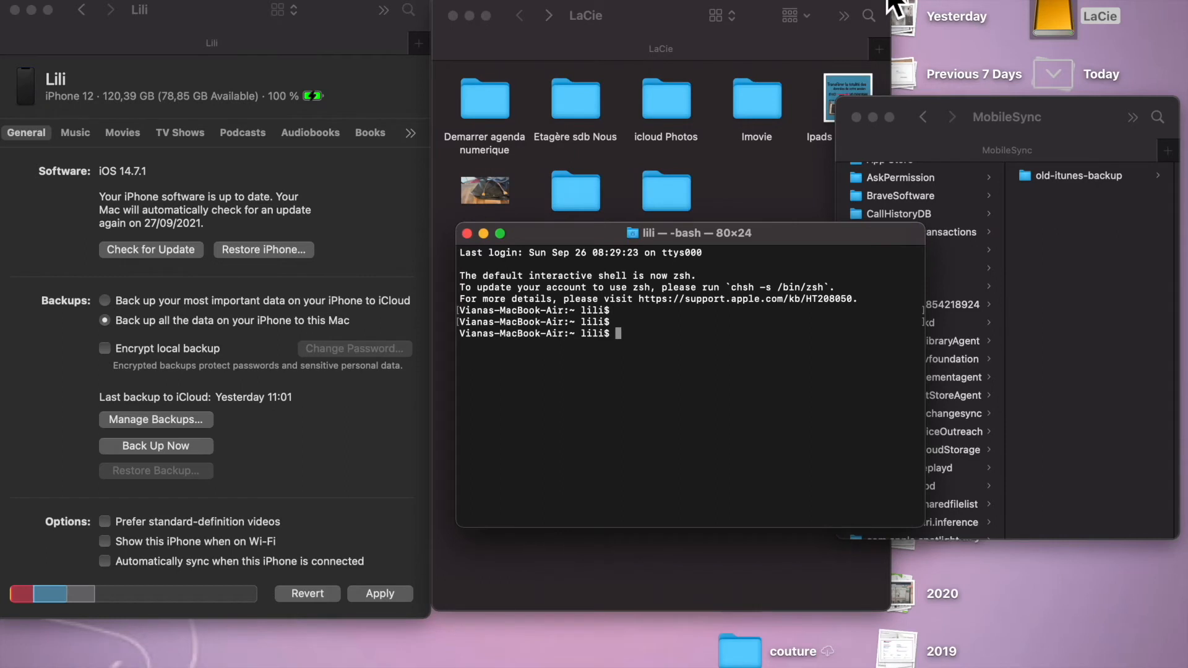
Switch to Microsoft Word, open the document Ipad back up, highlight "ln -s" in its terminal command notes and put the document away.
mouse_move(1151, 28)
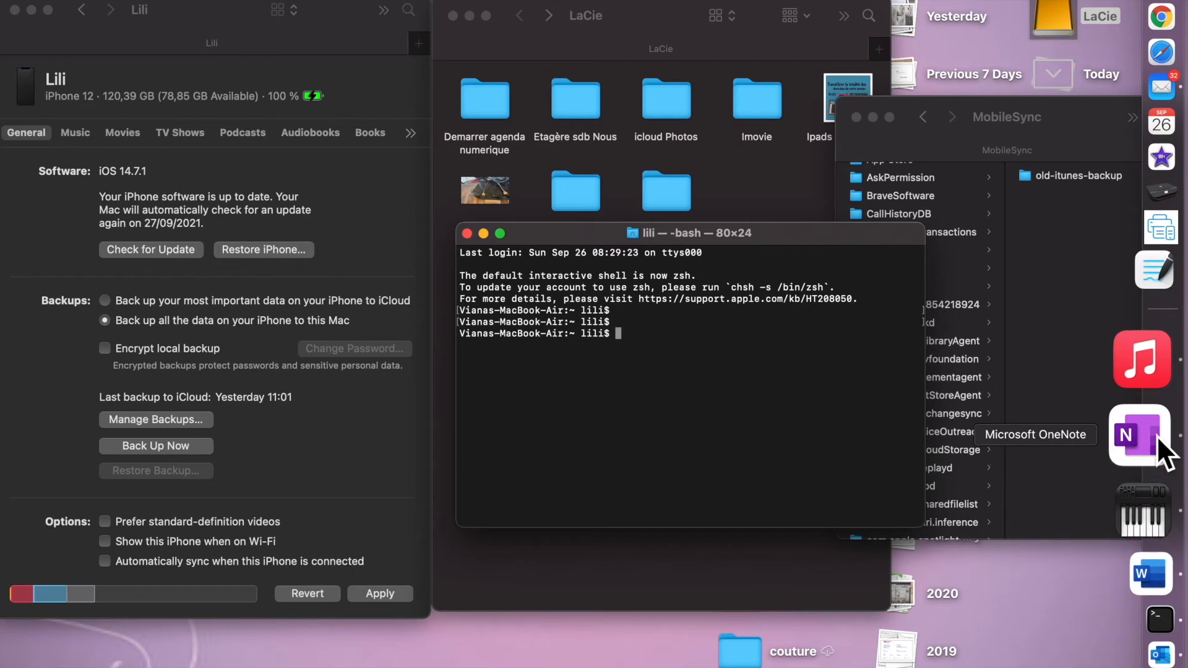
left_click(1144, 496)
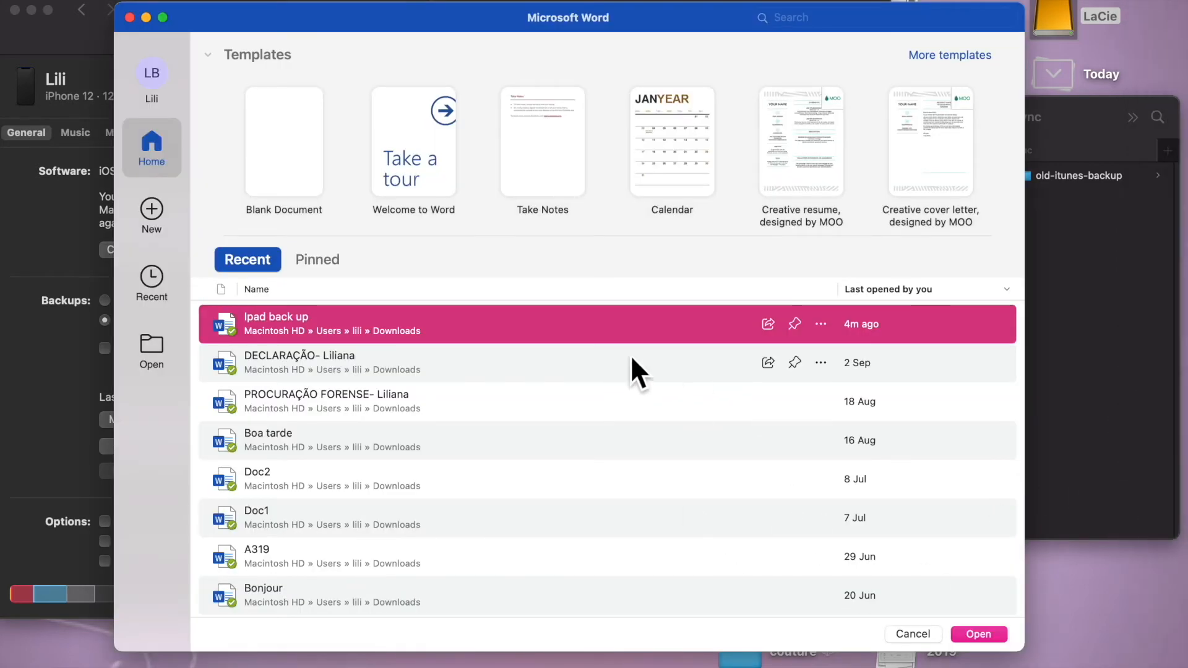
left_click(979, 635)
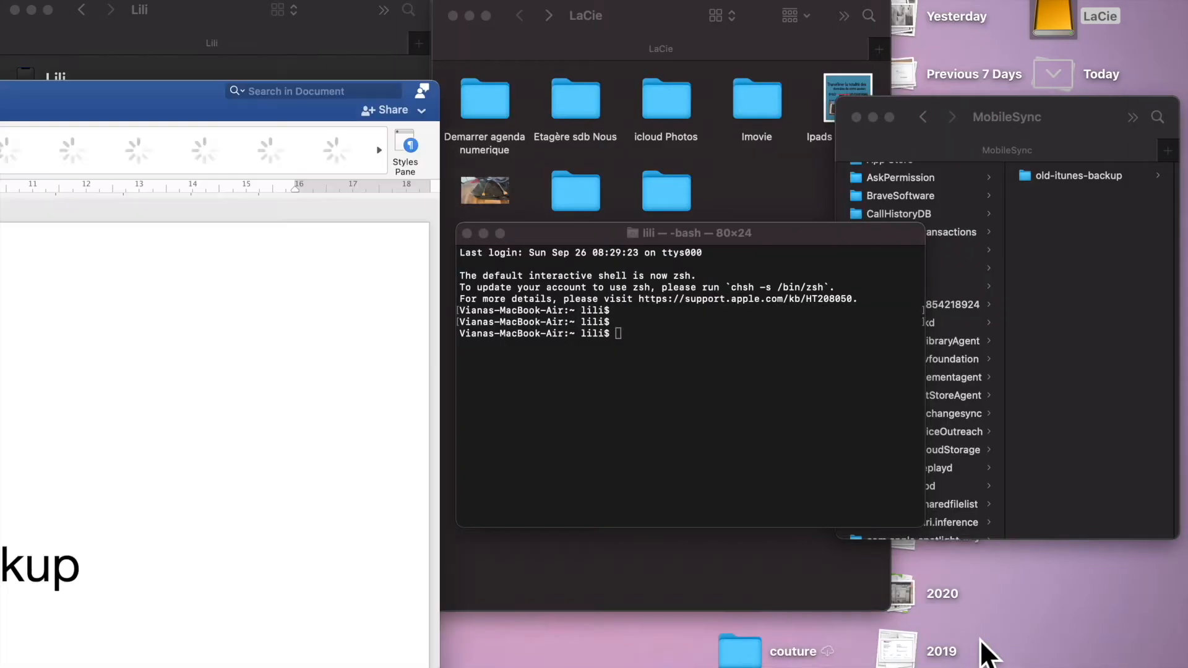
left_click_drag(109, 110, 926, 17)
scroll(538, 519, "down", 3)
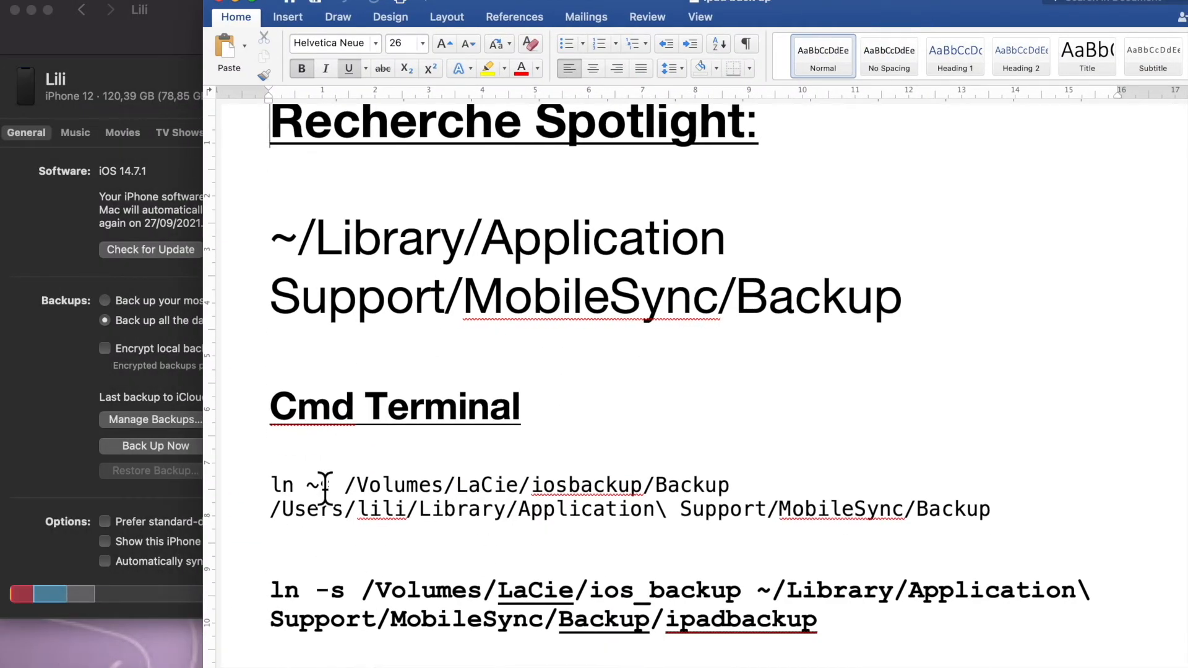
left_click_drag(276, 594, 351, 597)
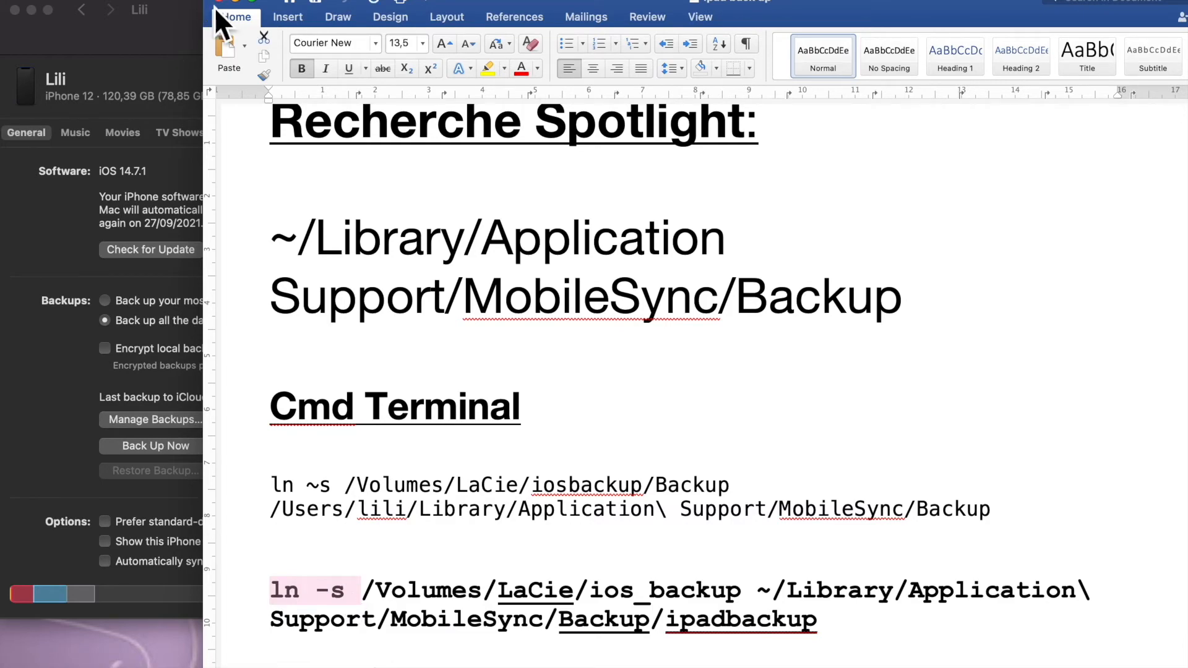
left_click(242, 1)
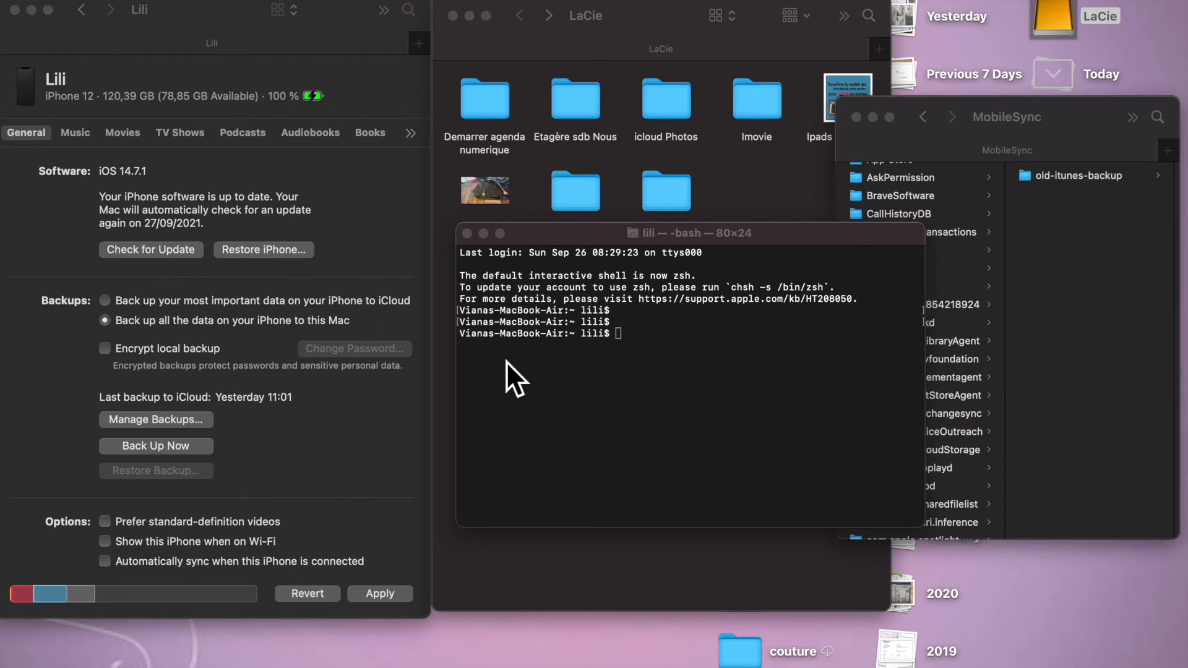
Start an "ln -s" command in Terminal and insert the path of LaCie's iosbackup folder as the link's source.
left_click(634, 346)
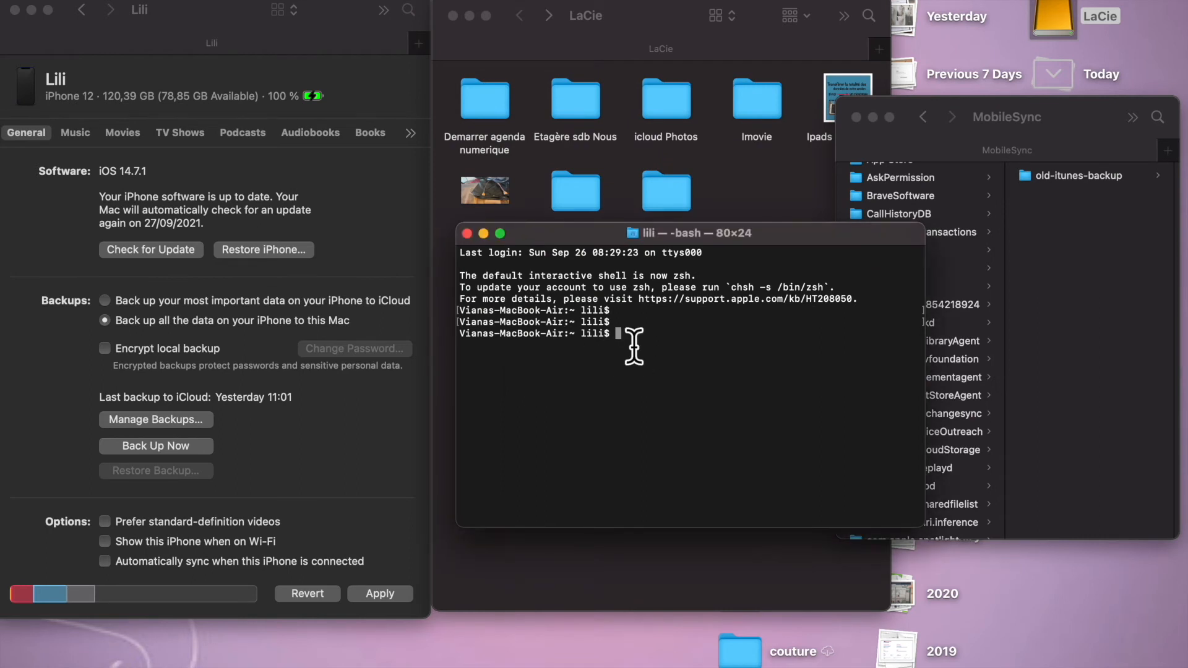
type("ln -s")
left_click_drag(794, 242, 674, 413)
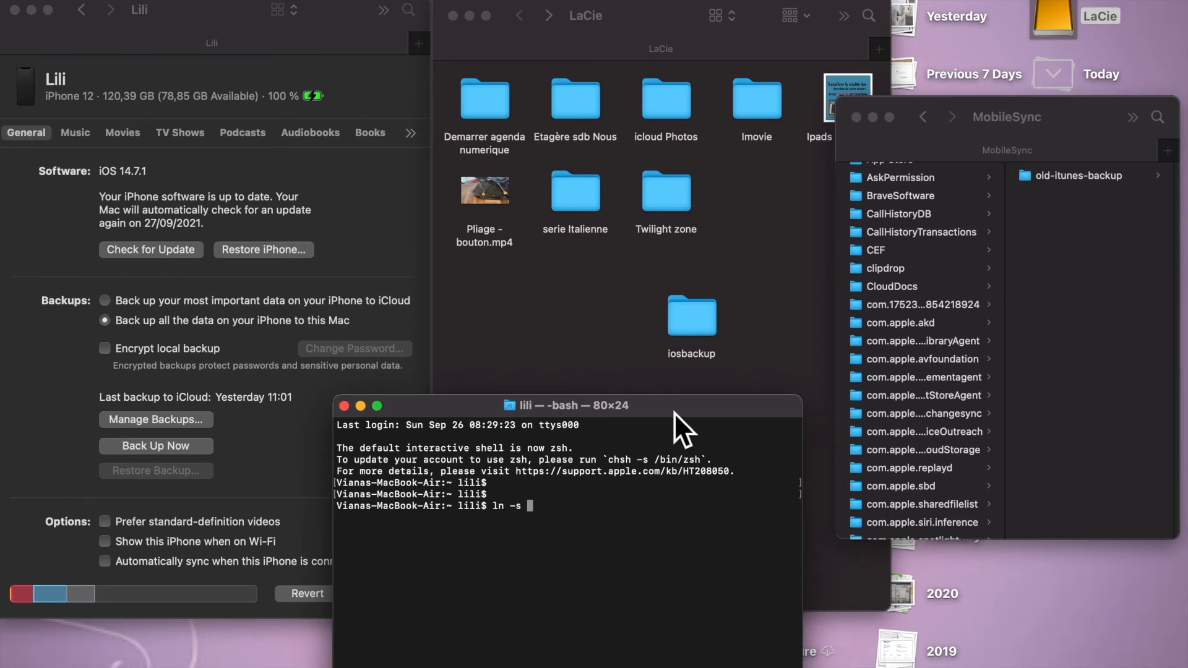
left_click(700, 328)
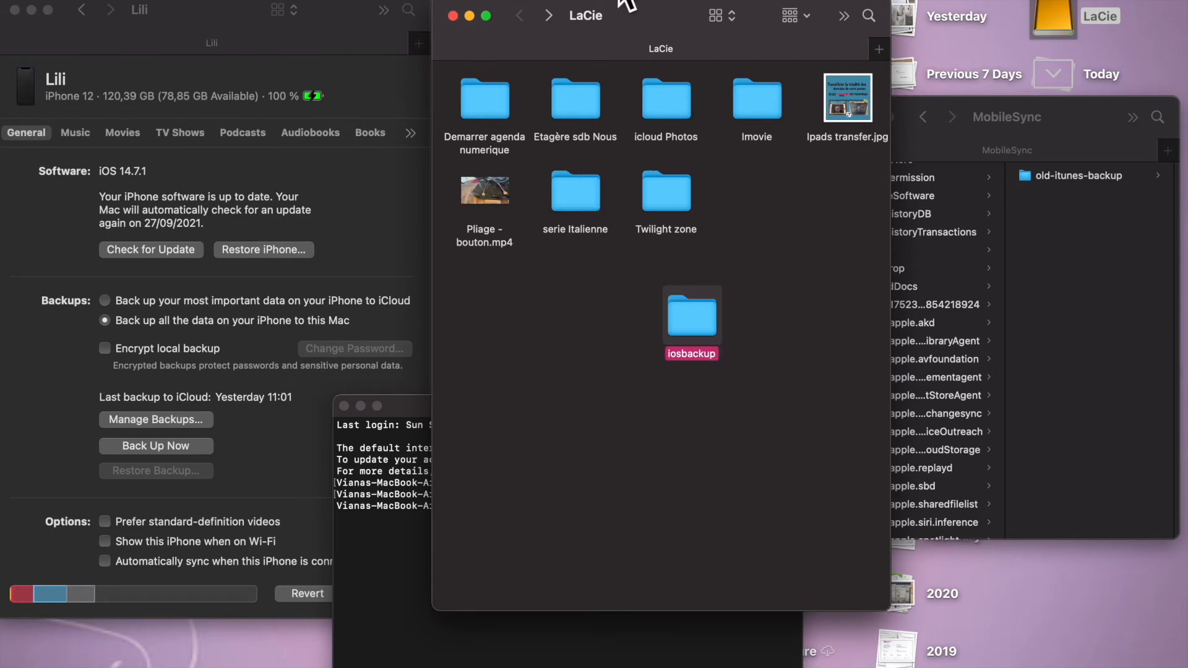
left_click_drag(644, 23, 206, 35)
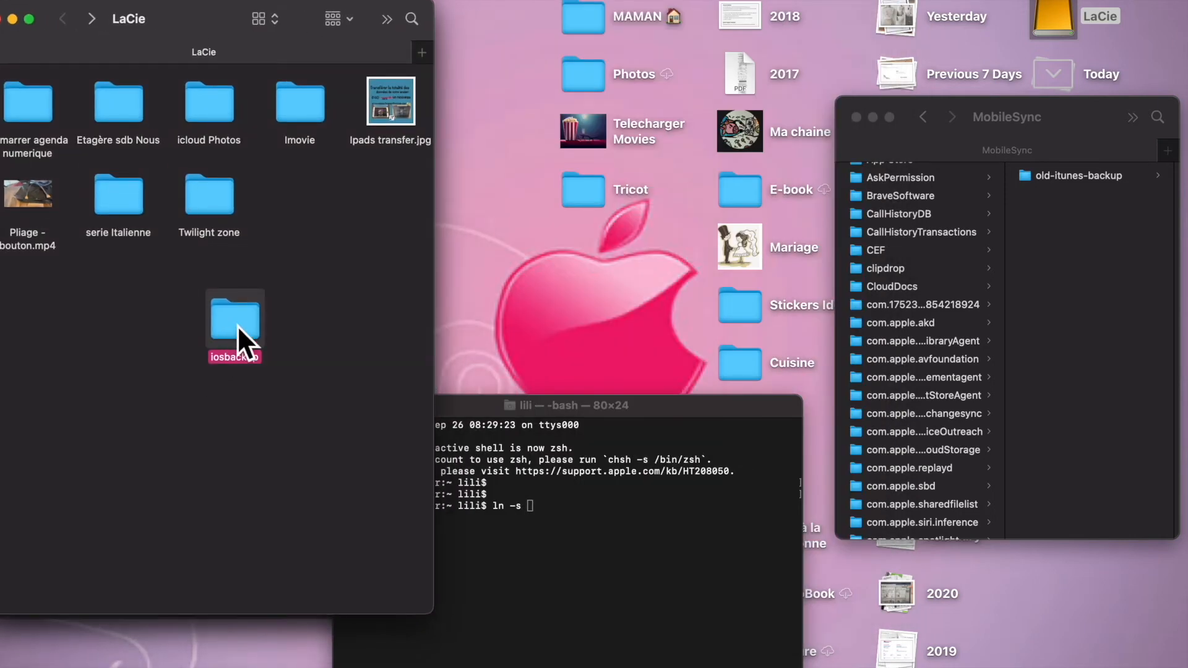
left_click_drag(236, 326, 545, 507)
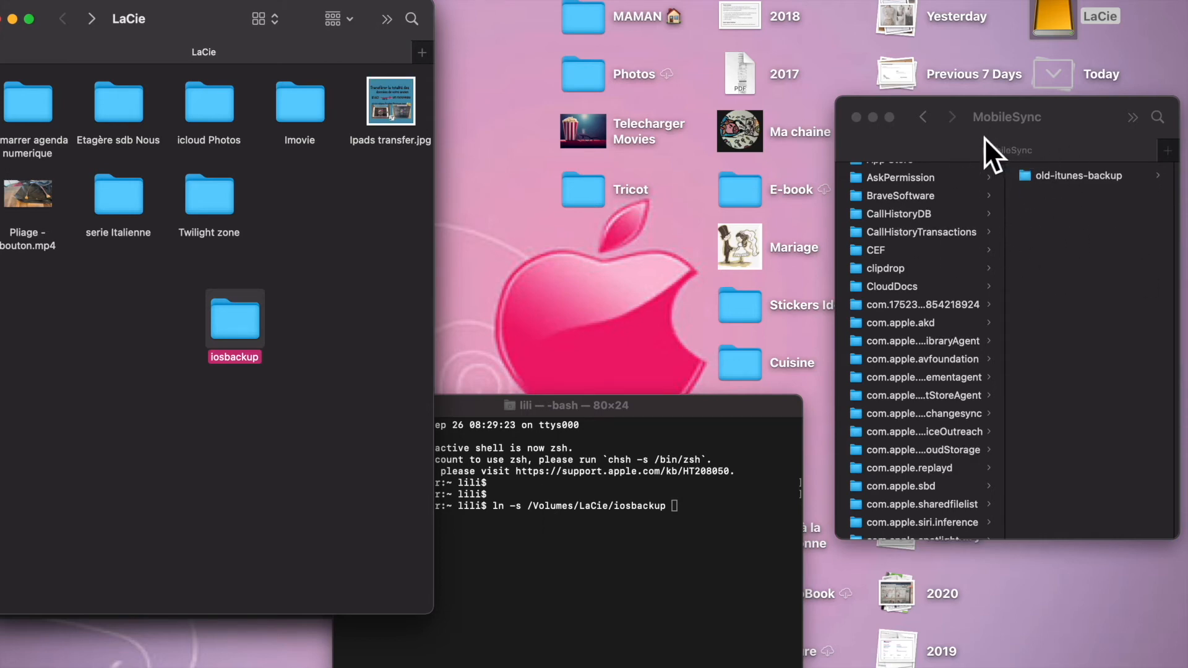
Find the MobileSync folder in the Application Support list and insert its path into the Terminal command as the destination.
left_click_drag(214, 11, 269, 1)
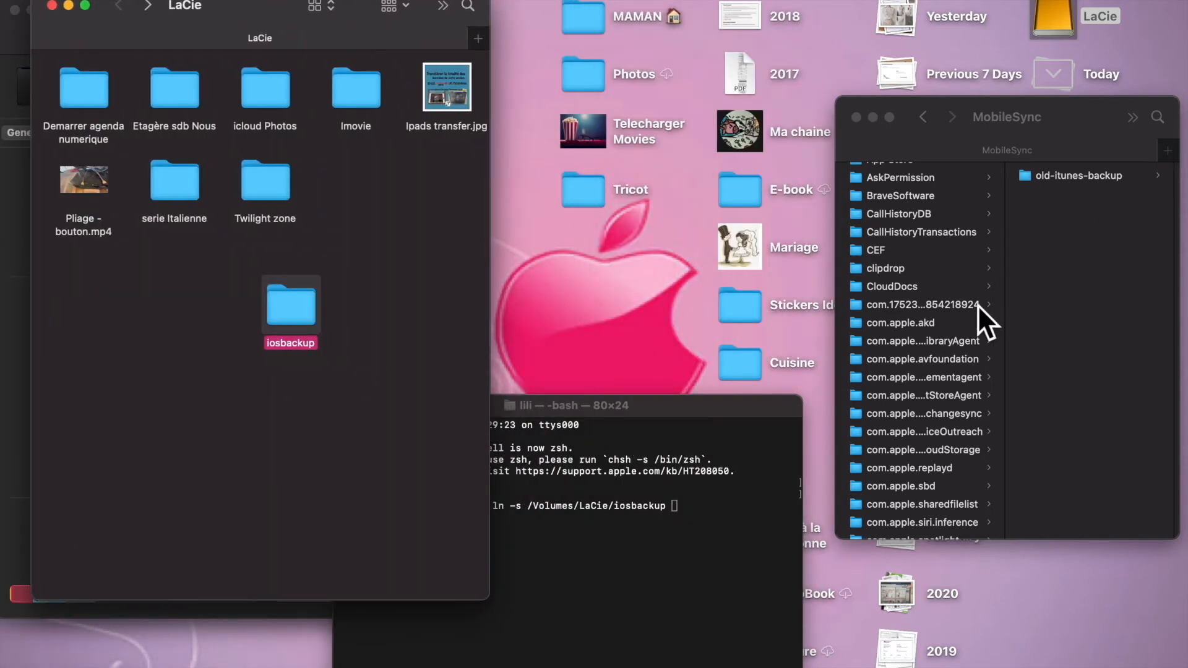
scroll(977, 304, "down", 10)
scroll(977, 302, "down", 3)
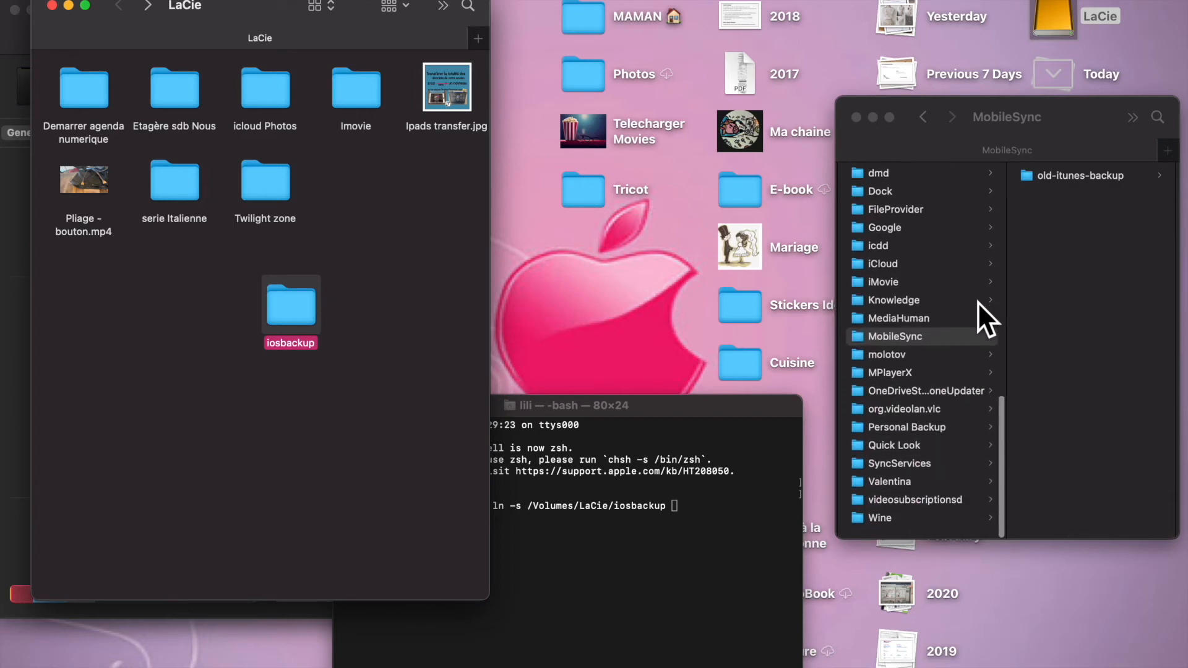
left_click(922, 348)
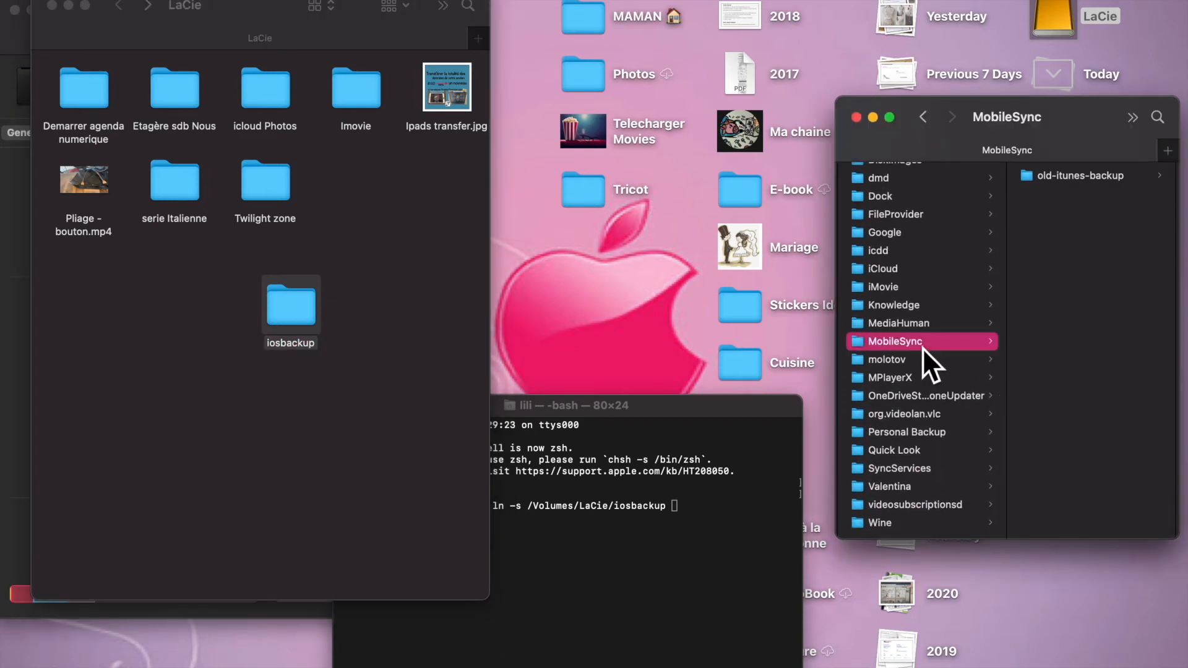
left_click(947, 342)
left_click_drag(943, 340, 746, 498)
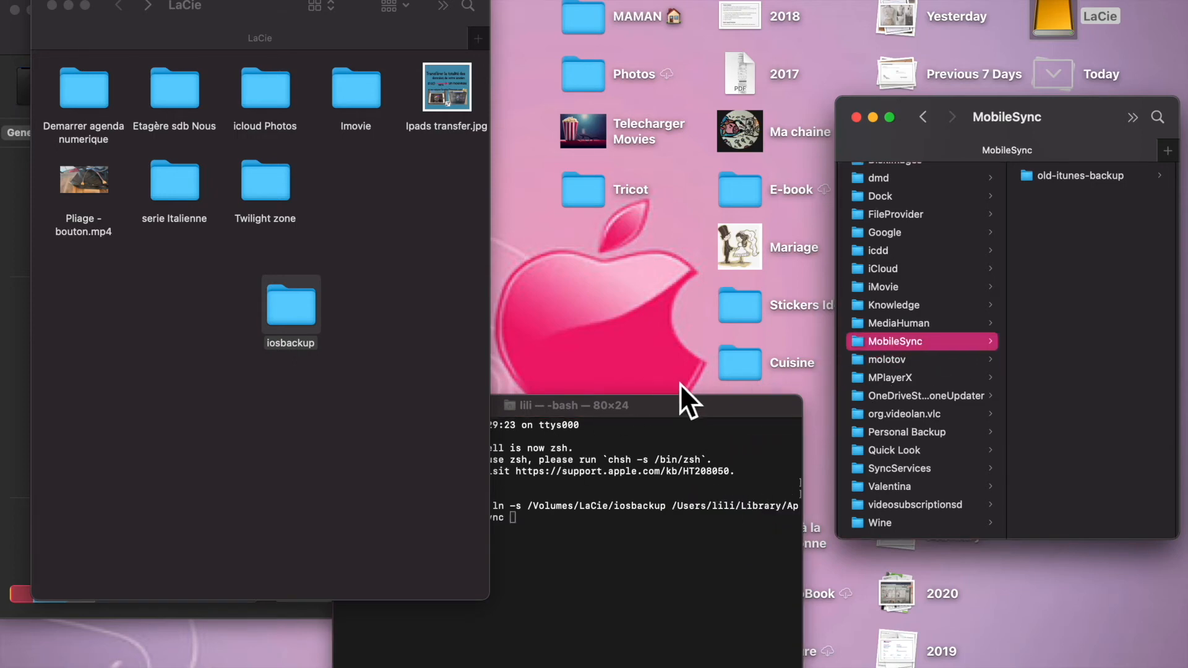
Extend the MobileSync destination path with "/Backup" without a space before it and run the symbolic link command.
left_click(688, 406)
left_click_drag(673, 415, 712, 166)
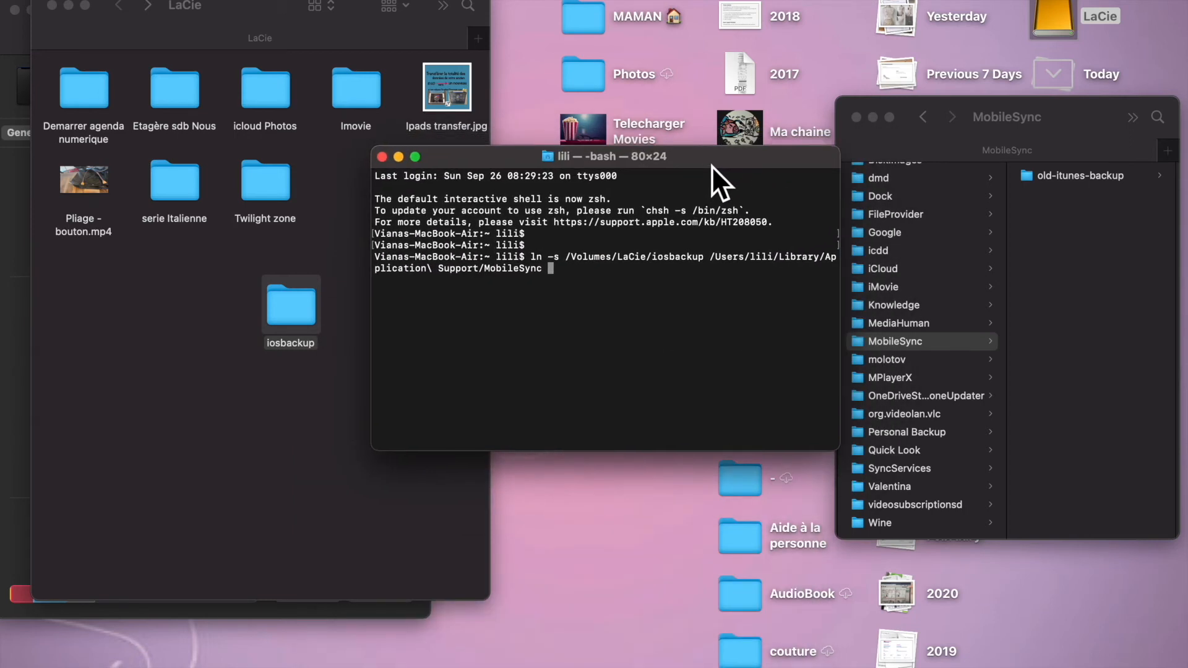
key("BackSpace")
type("/Backup")
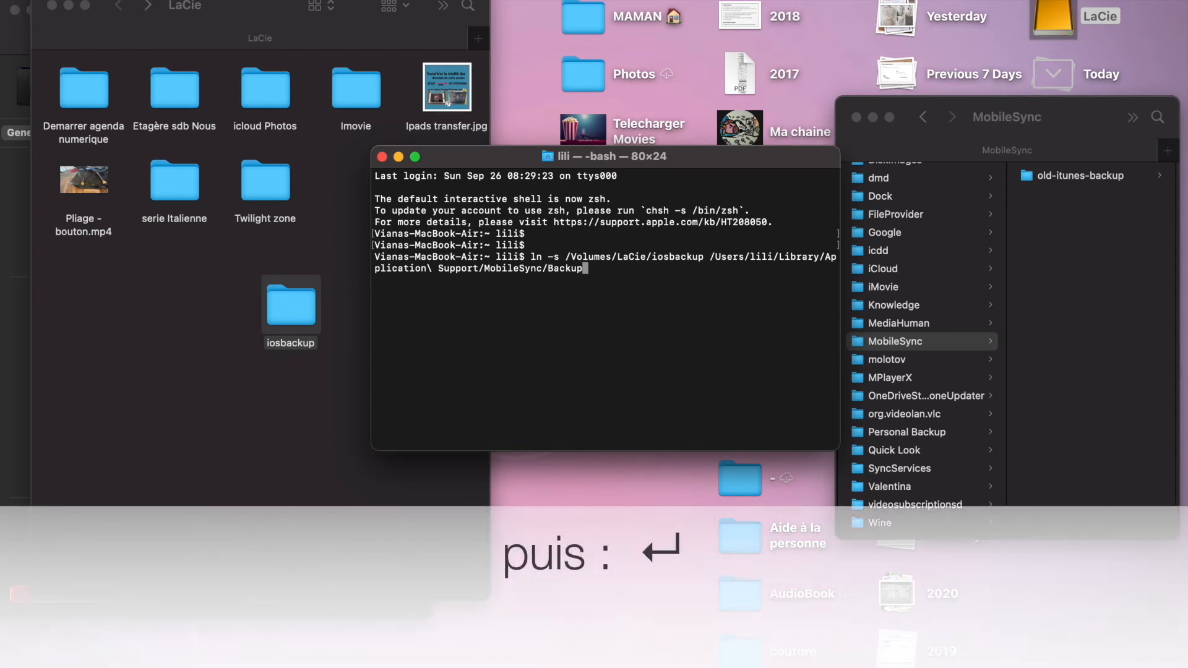
key("Return")
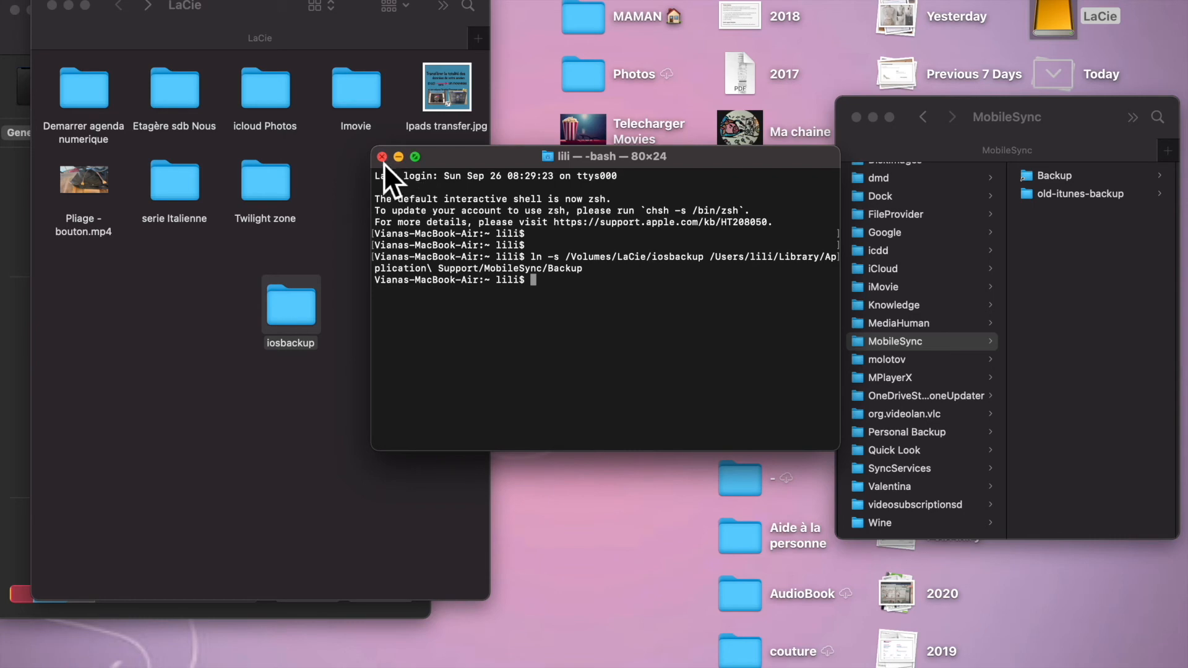
Close Terminal, move the LaCie window clear of the iPhone's settings and start backing up the iPhone.
left_click(383, 155)
left_click_drag(263, 15, 655, 20)
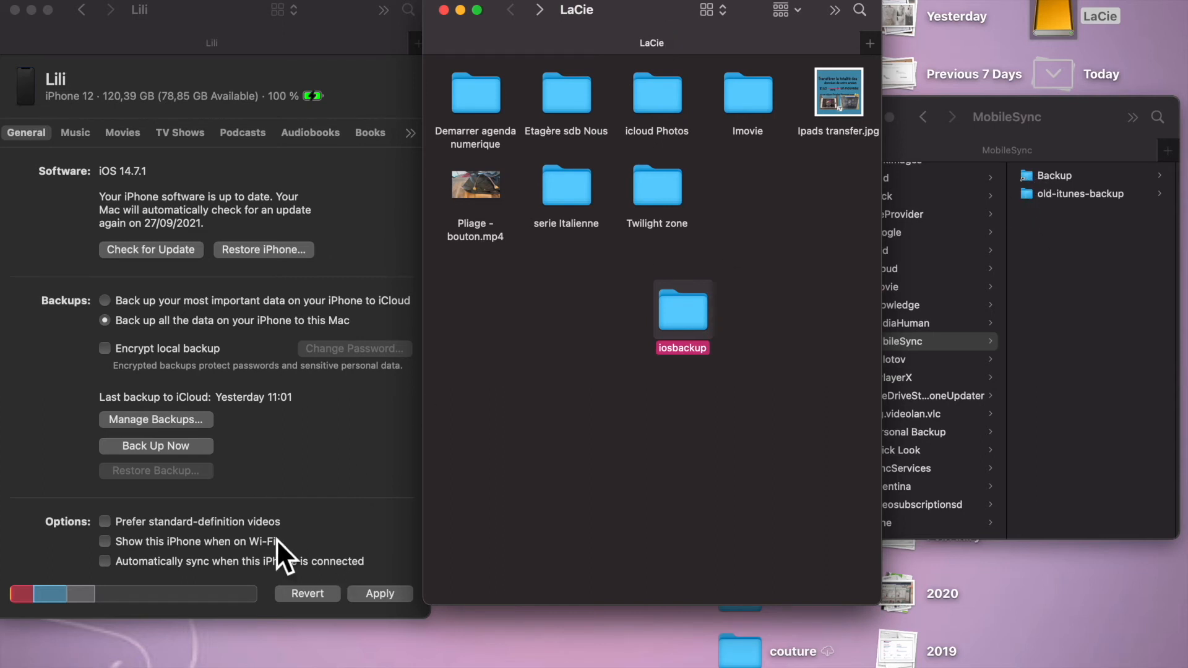
scroll(292, 433, "down", 2)
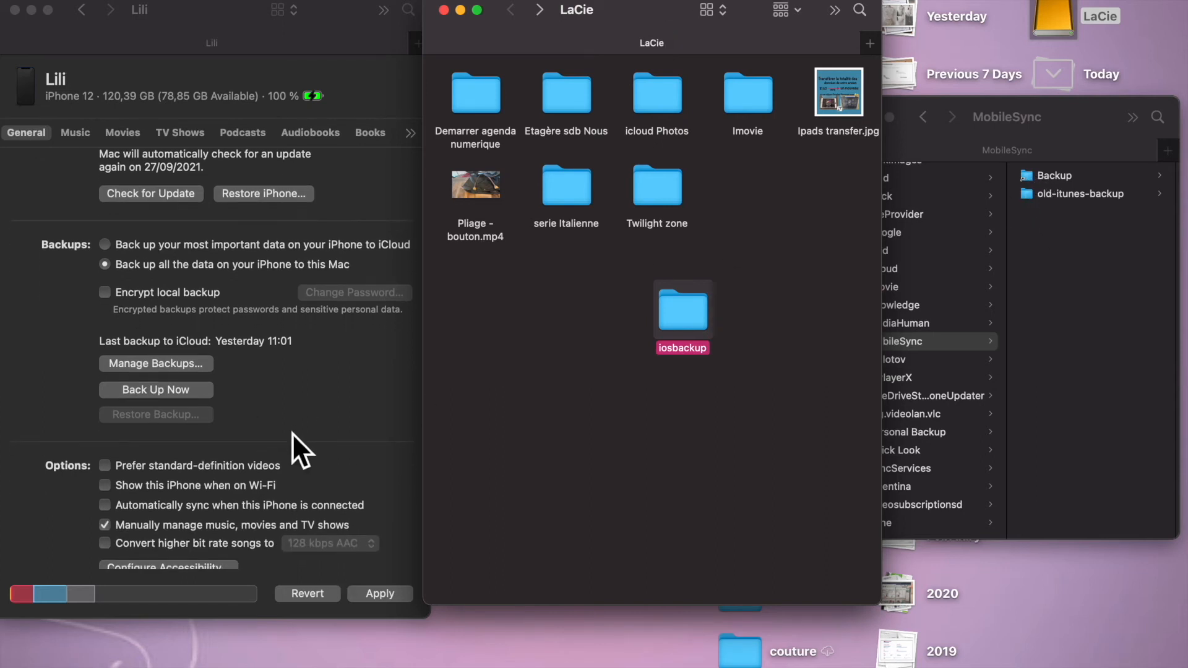
left_click(176, 394)
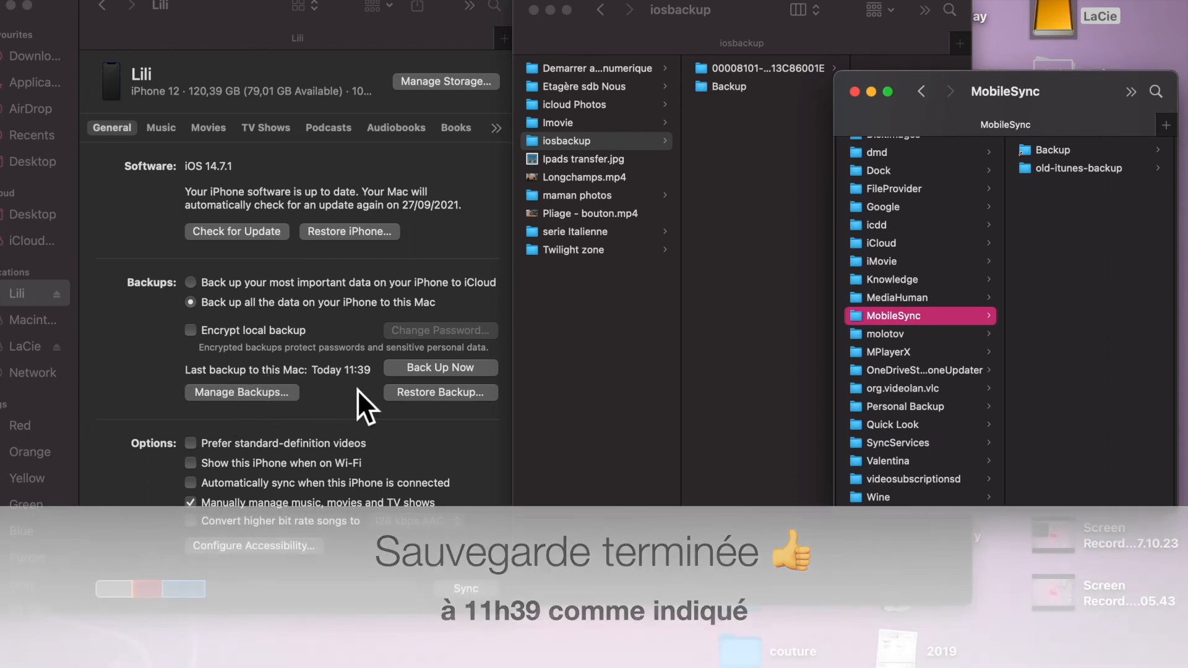
Check the list of device backups, close it and examine the device backup folder inside iosbackup on LaCie.
left_click(274, 396)
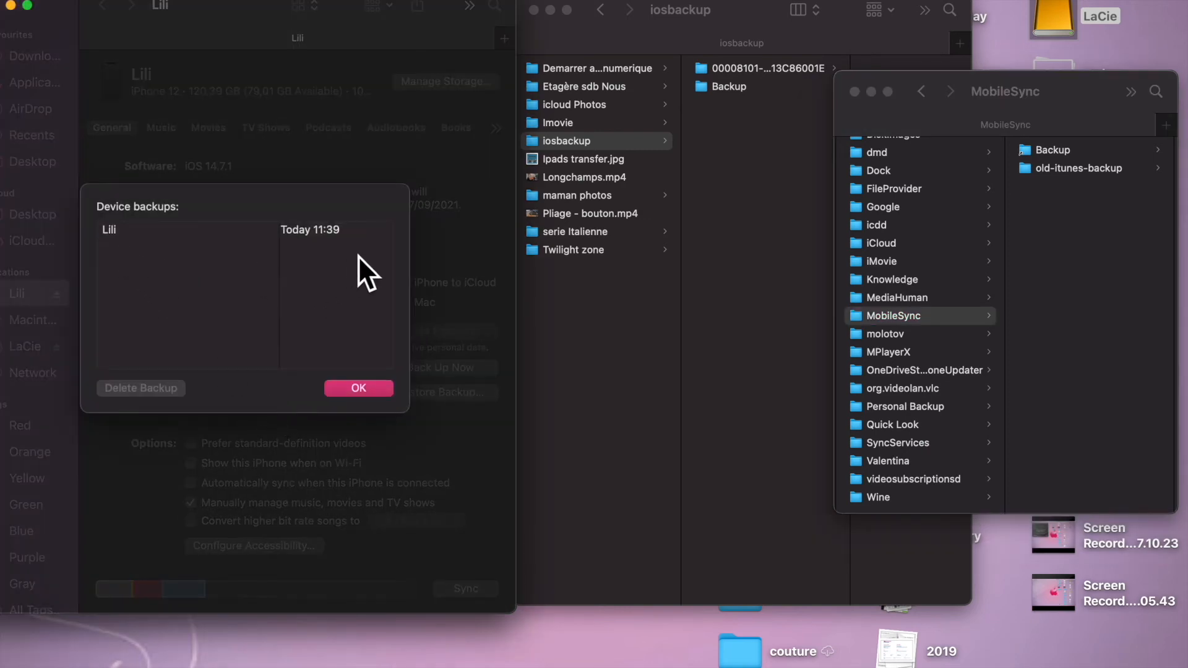
left_click(370, 388)
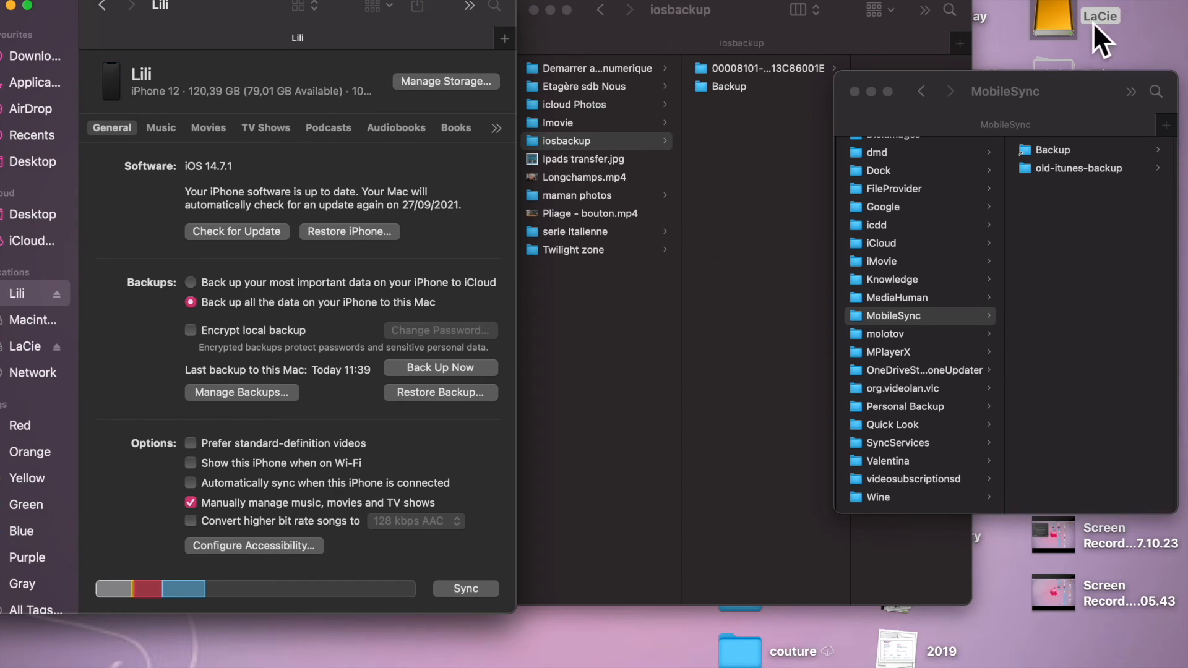
left_click(773, 35)
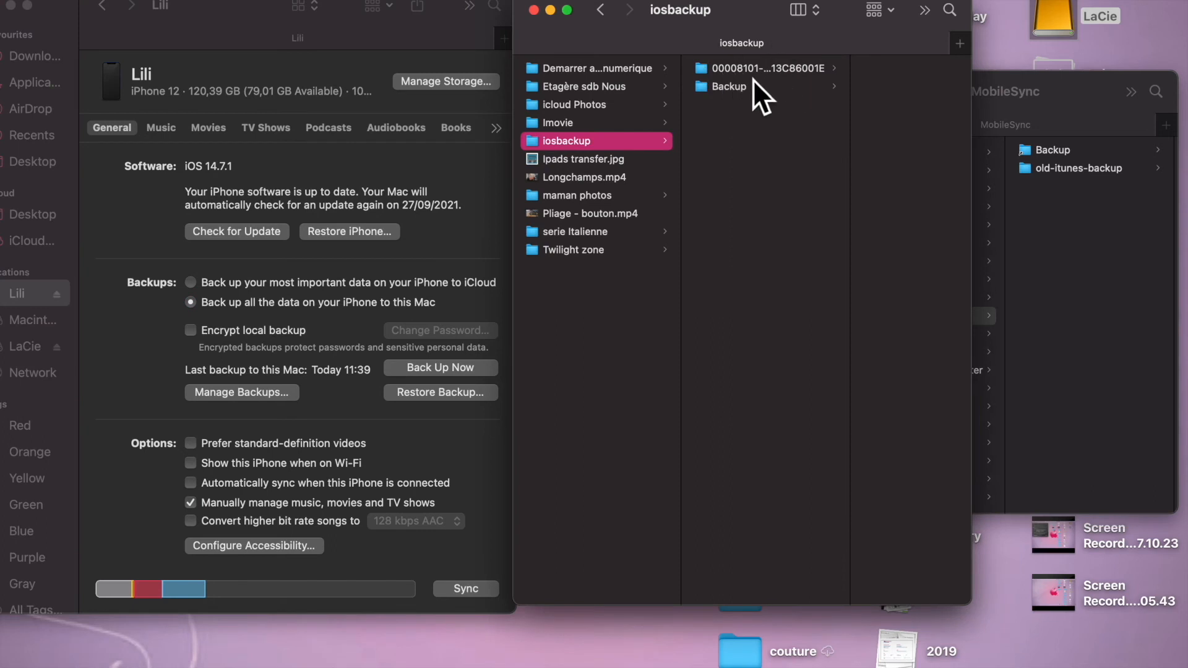
left_click(826, 71)
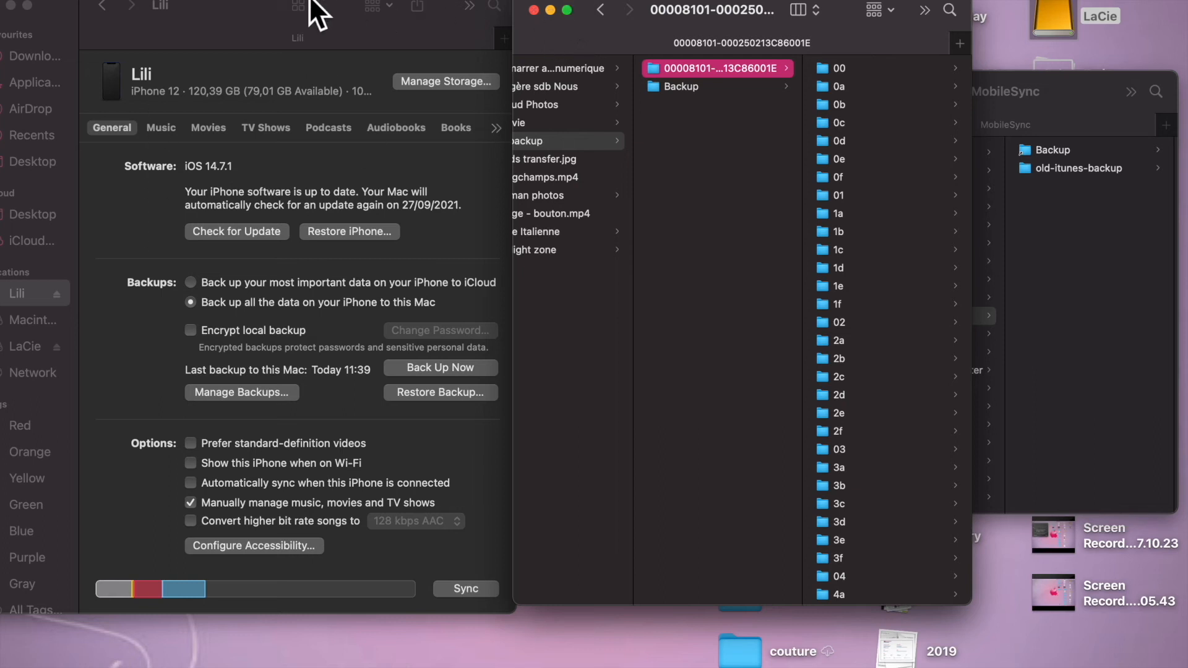
Bring the iPhone's window forward, reveal its list of locations and eject the iPhone.
left_click(255, 12)
left_click_drag(255, 13, 389, 19)
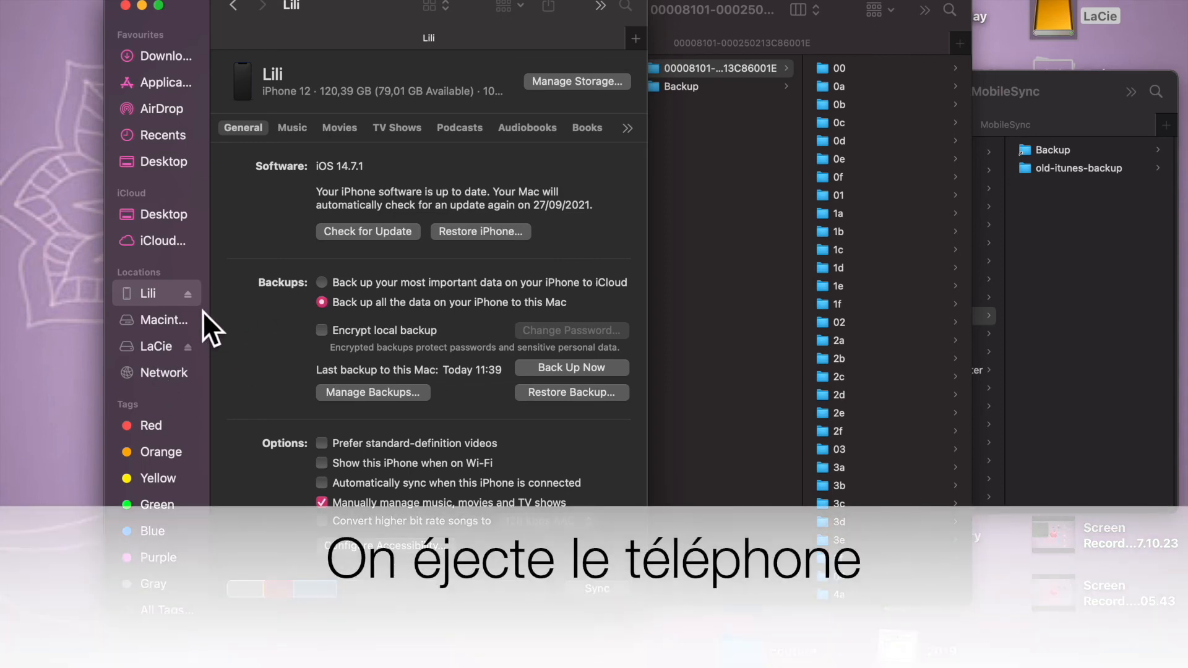
left_click(189, 296)
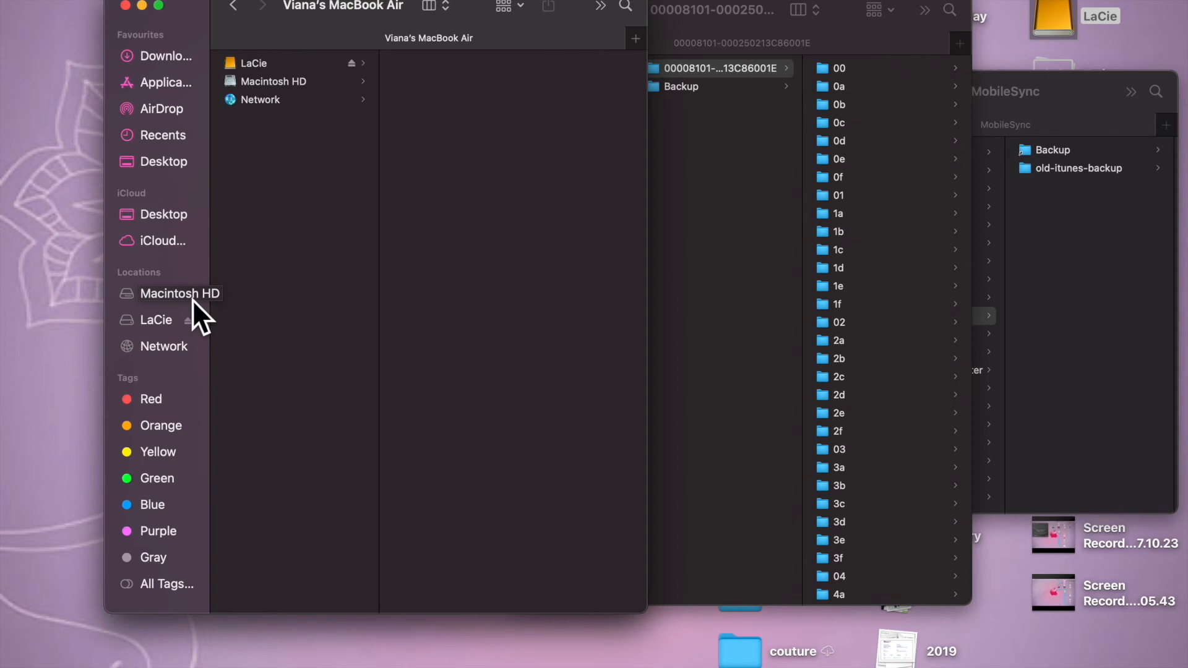
Return to the MobileSync folder and examine the contents of its linked Backup folder.
left_click_drag(187, 6, 121, 3)
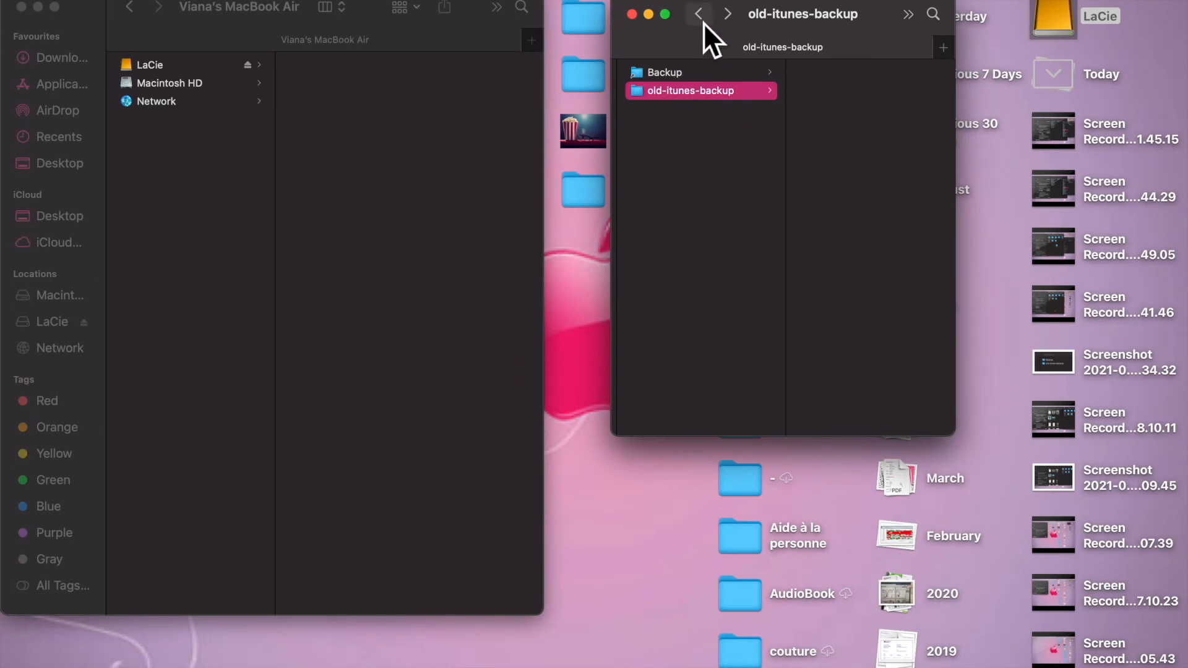
left_click(701, 16)
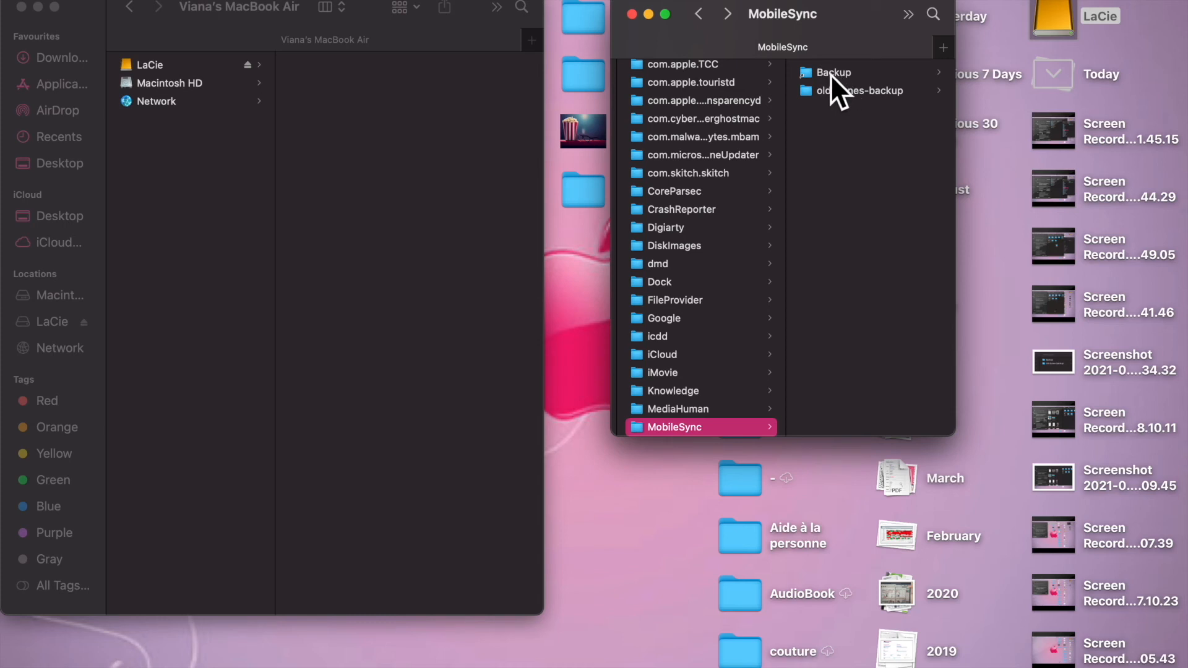
left_click(815, 76)
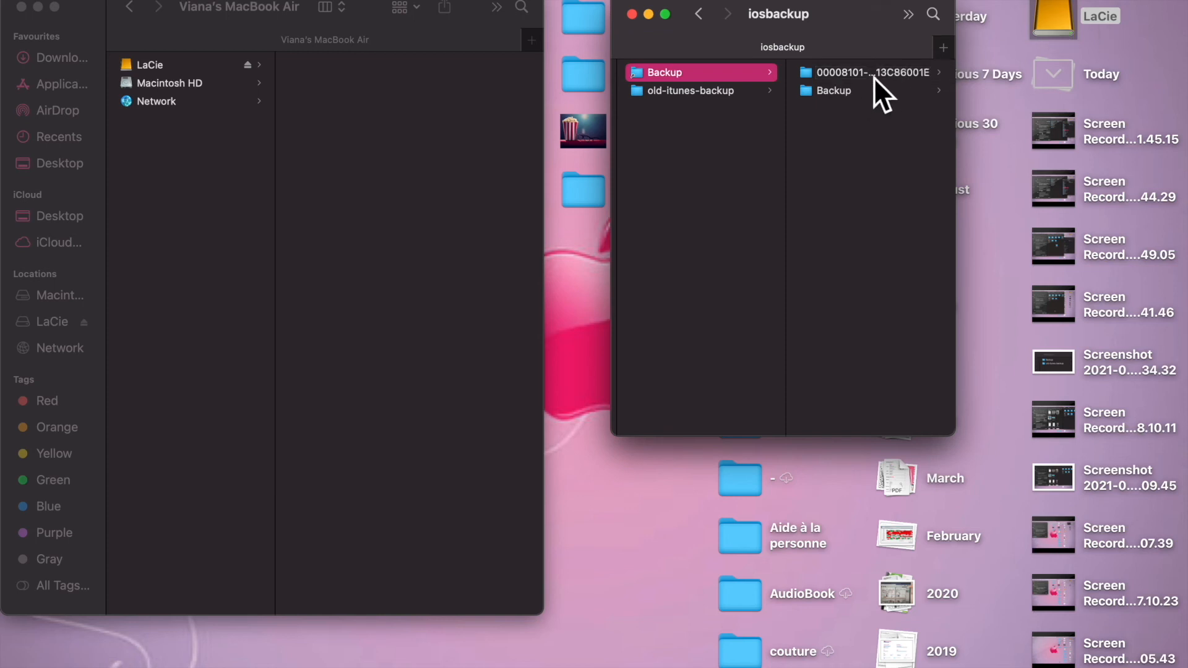
Check the contents of the device backup folder inside iosbackup's Backup folder and move that device backup folder to the Bin.
left_click(830, 73)
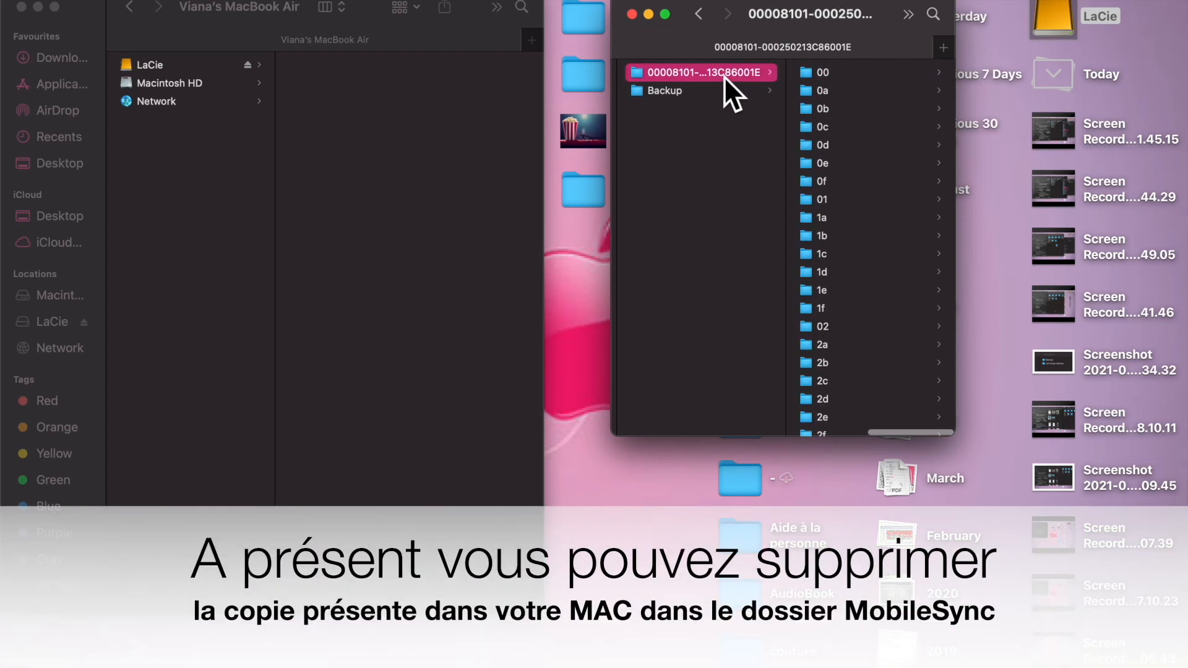
left_click(699, 14)
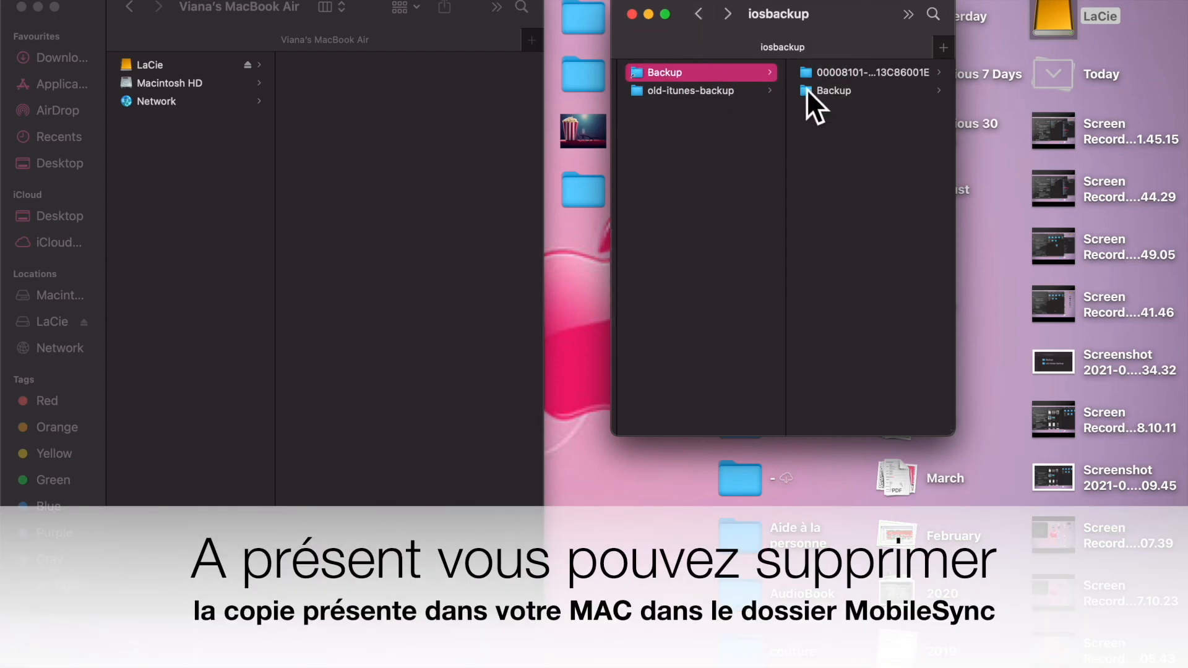
right_click(841, 77)
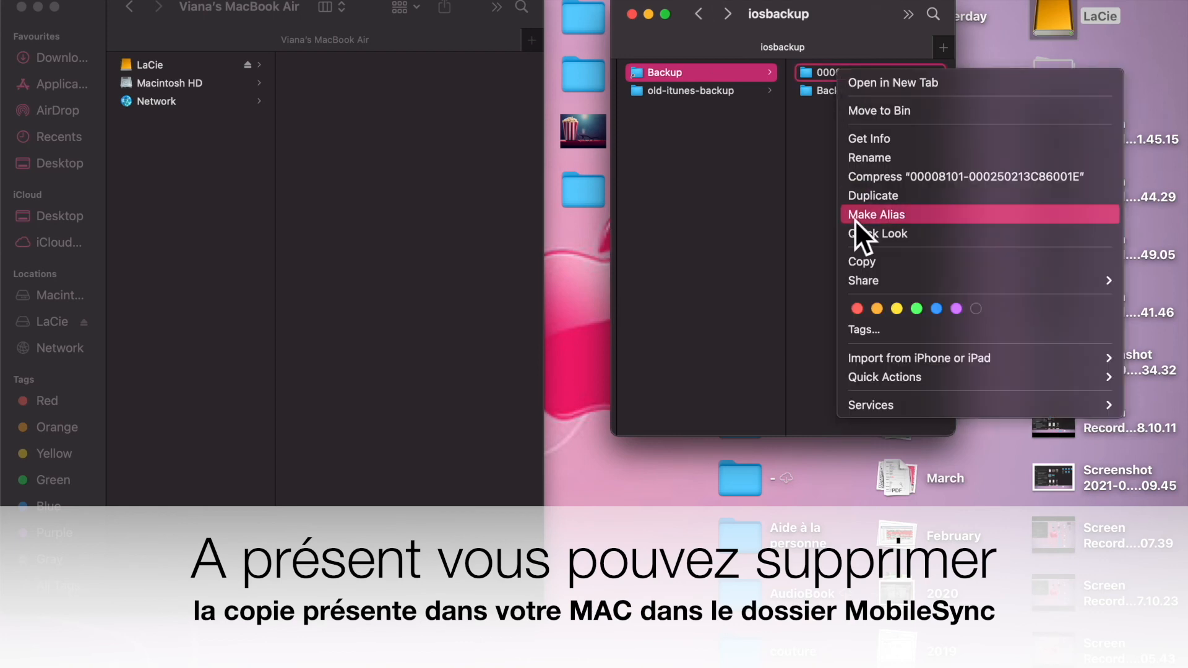
left_click(892, 113)
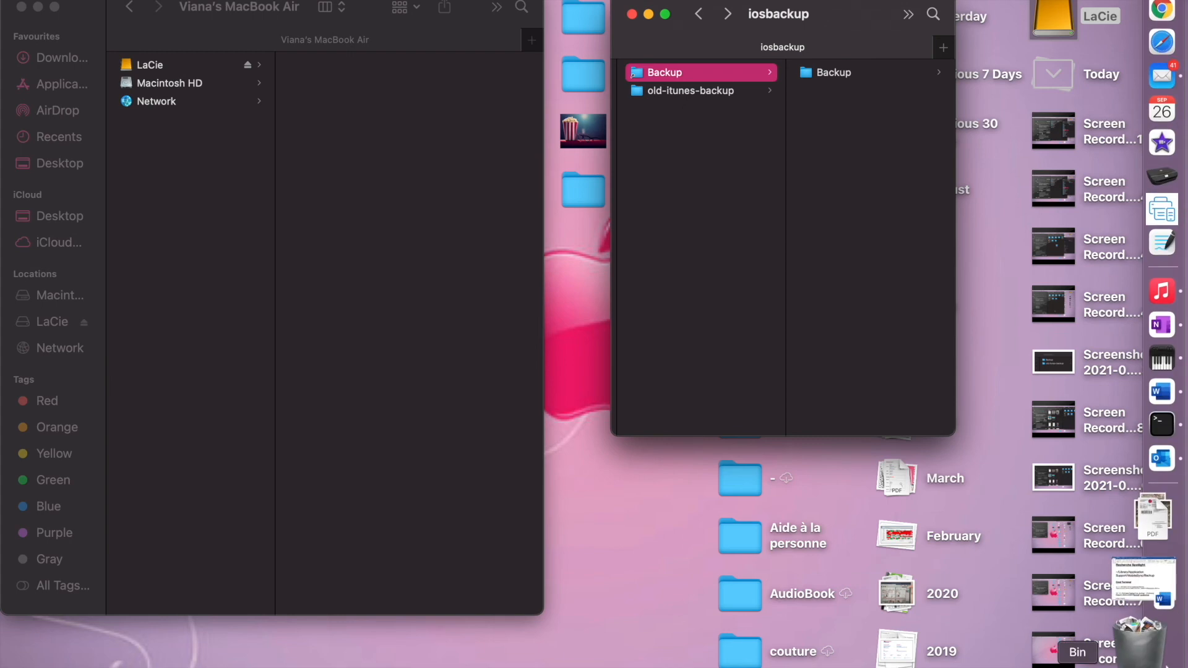
Empty the Bin and permanently erase its items.
right_click(1150, 654)
left_click(1039, 667)
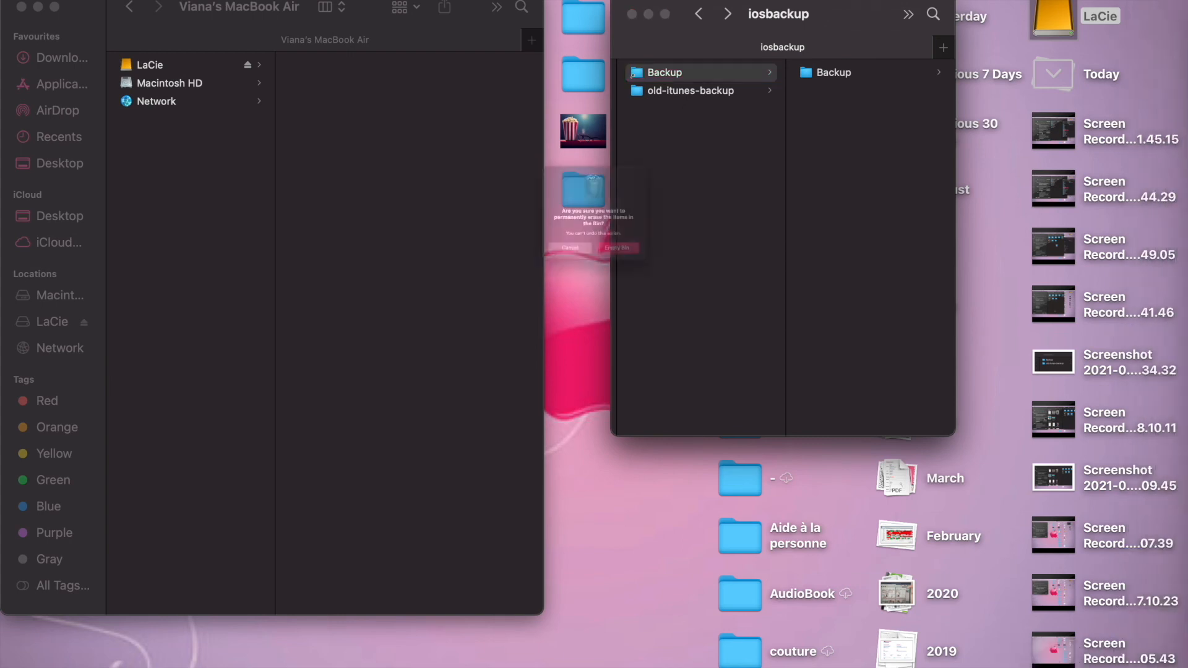
left_click(660, 292)
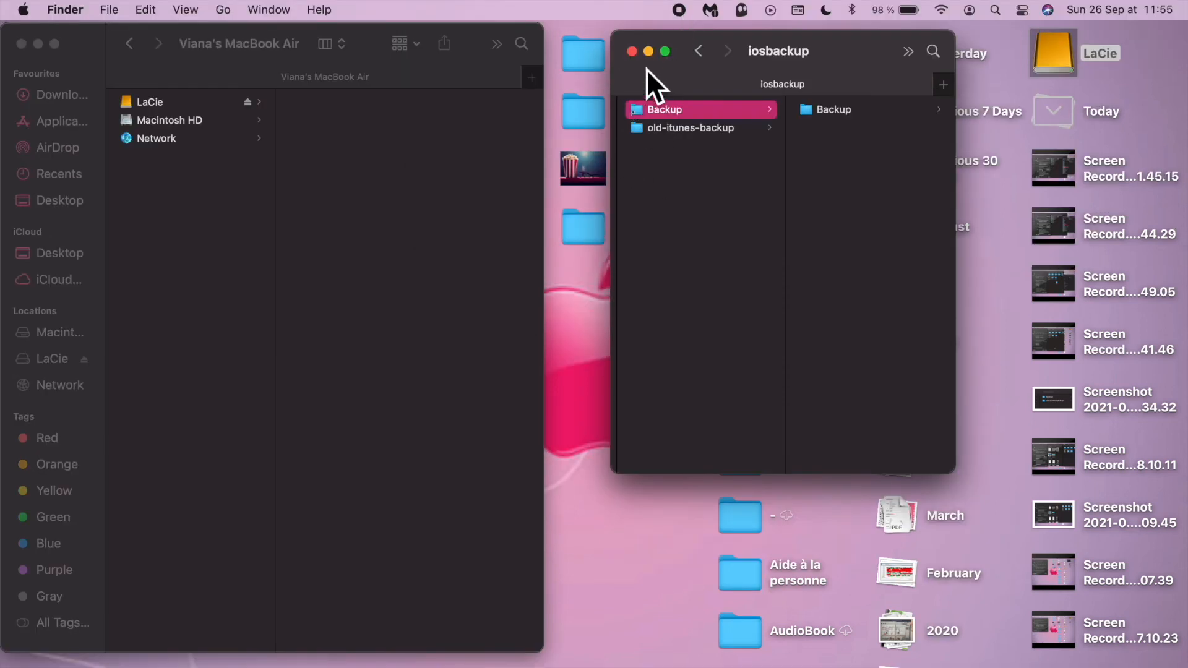
Close the iosbackup window and open a new Finder window beside the MacBook Air window.
left_click(637, 50)
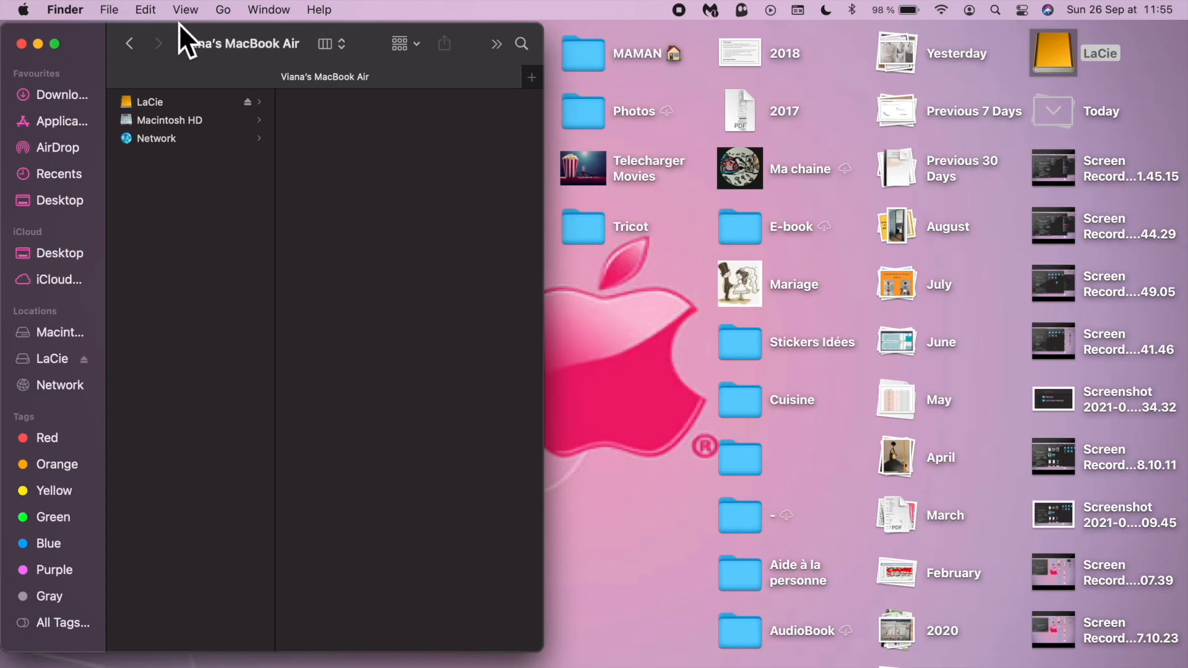
left_click_drag(76, 37, 325, 25)
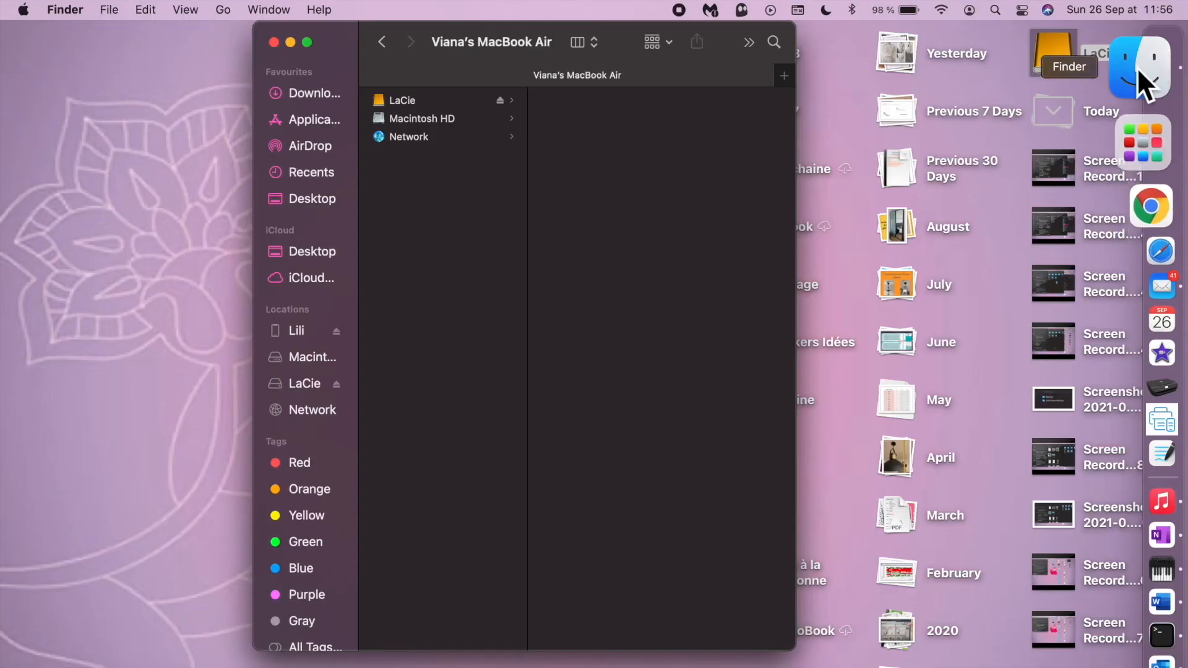
left_click(110, 9)
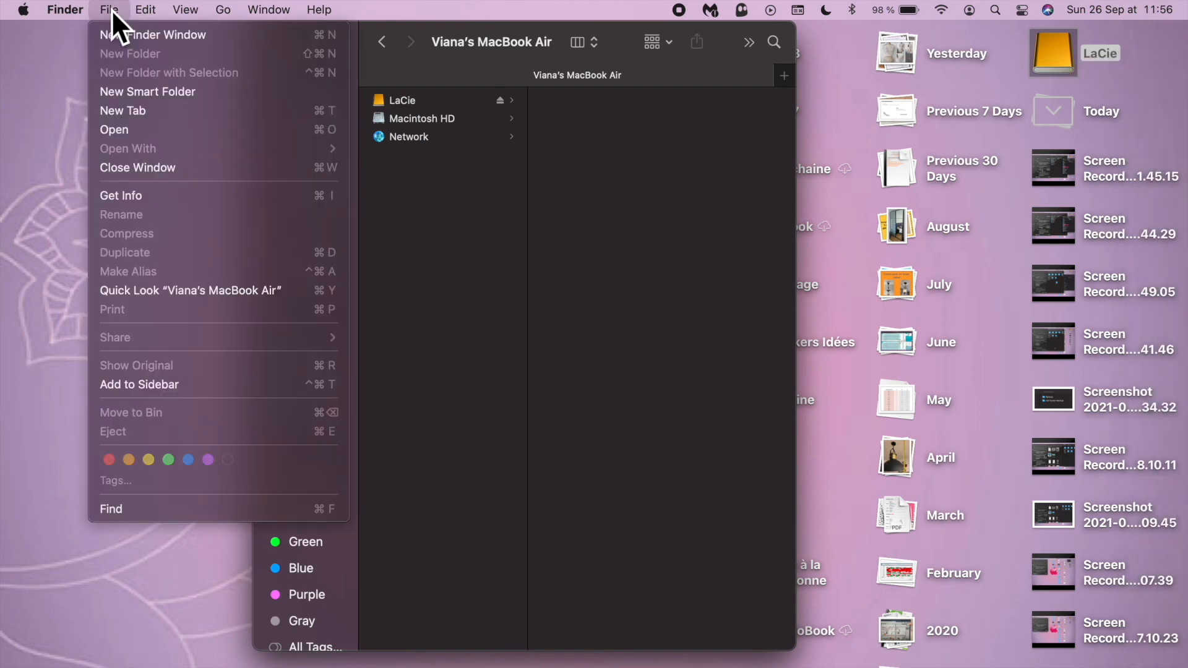
left_click(161, 36)
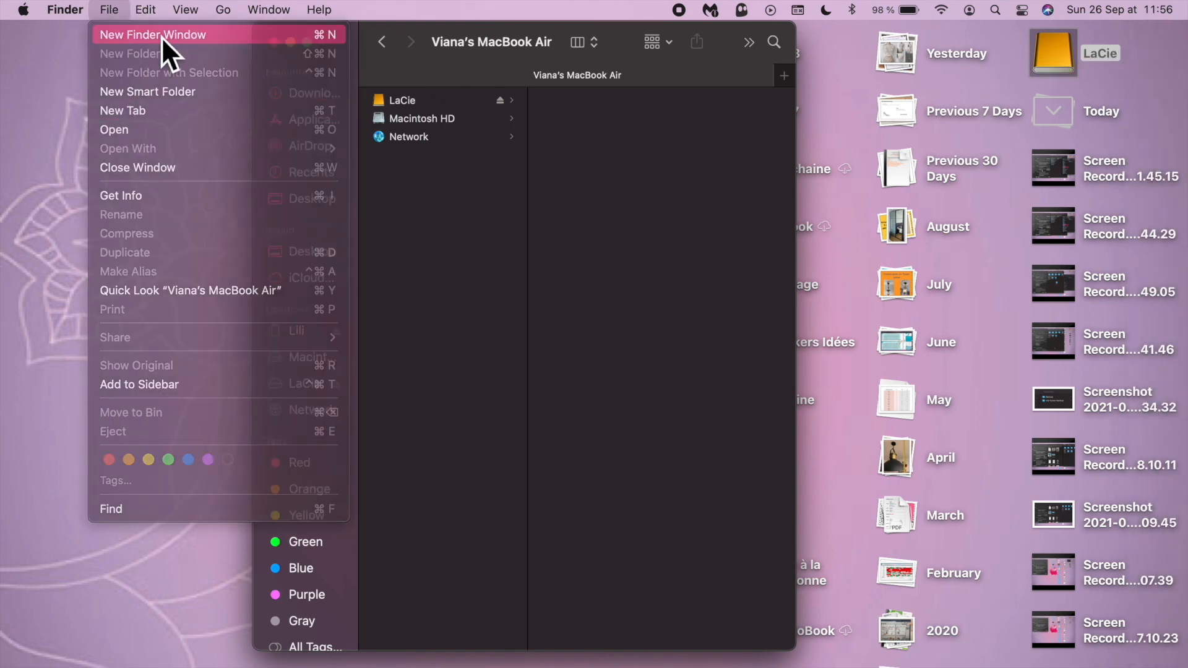
left_click_drag(618, 40, 867, 39)
Show the iPhone's General settings in the new Finder window and move the MacBook Air window clear of it.
scroll(297, 293, "up", 5)
scroll(296, 293, "up", 5)
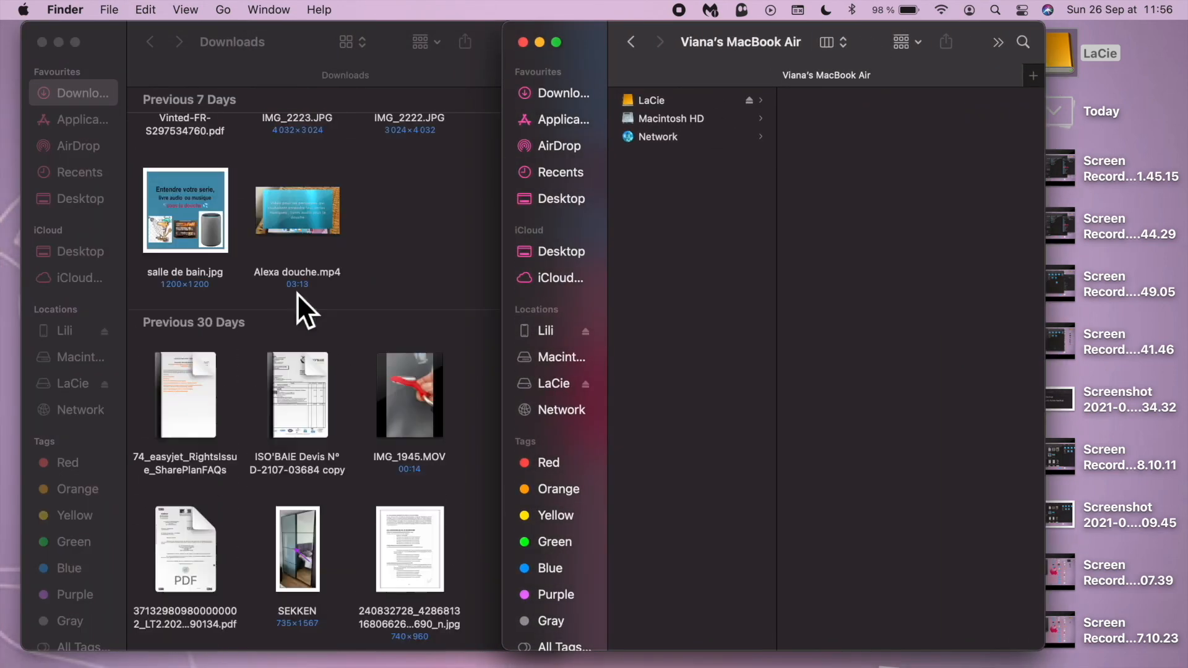
left_click(68, 331)
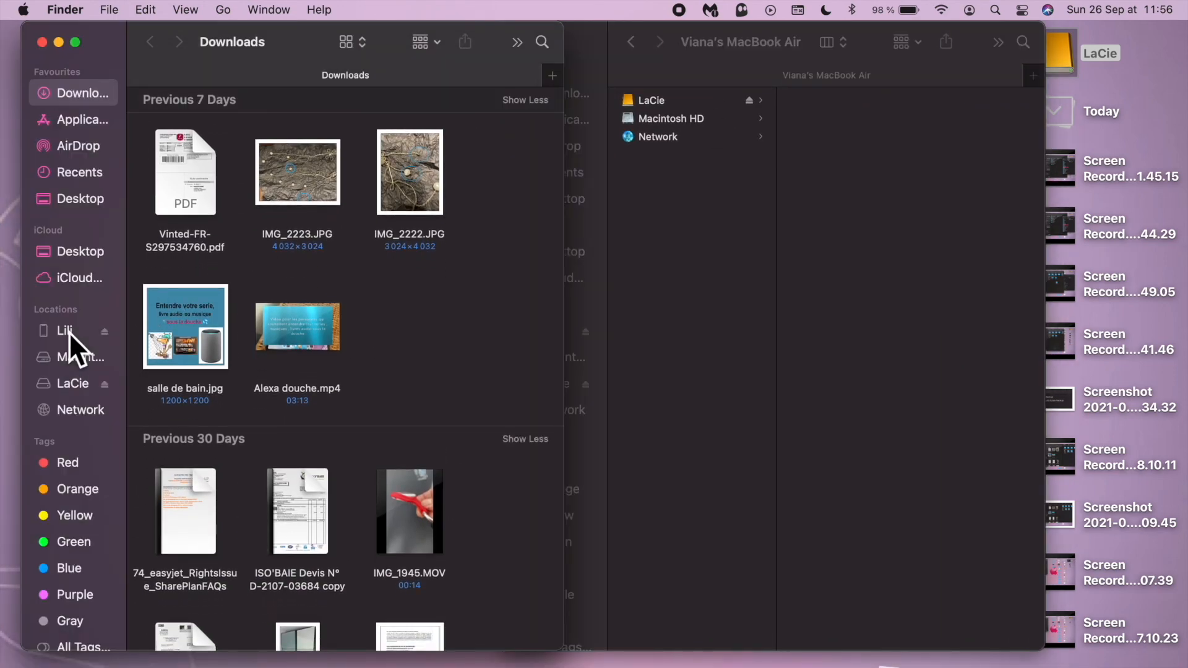
left_click(69, 331)
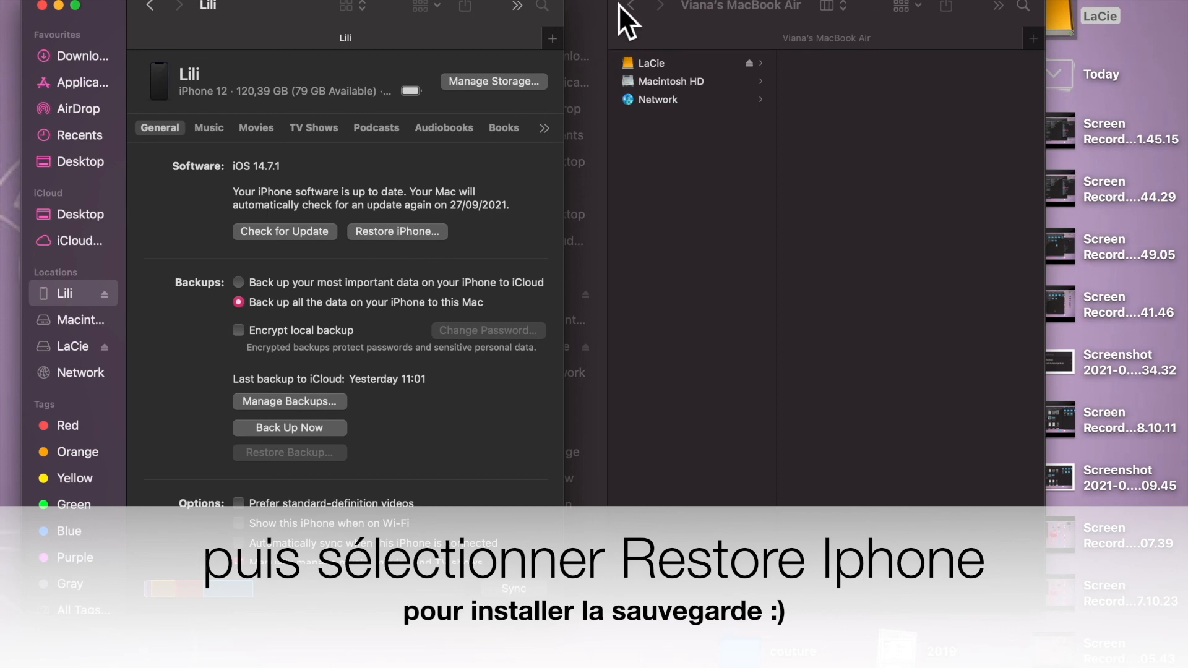
left_click(592, 2)
left_click_drag(592, 2, 754, 1)
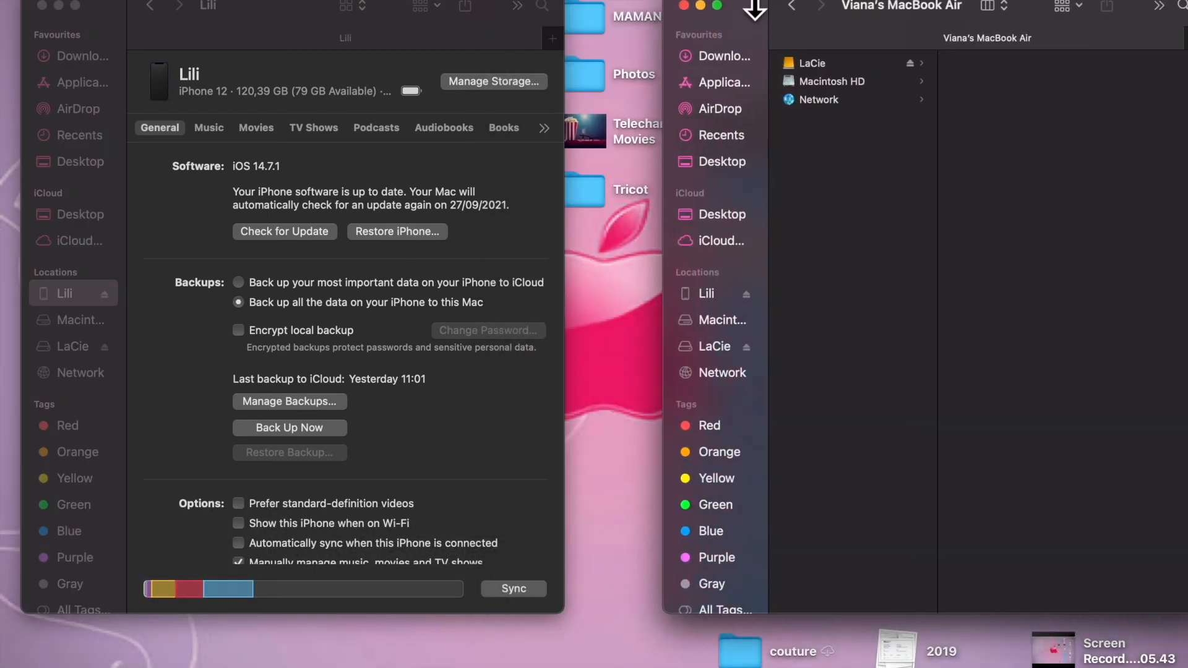